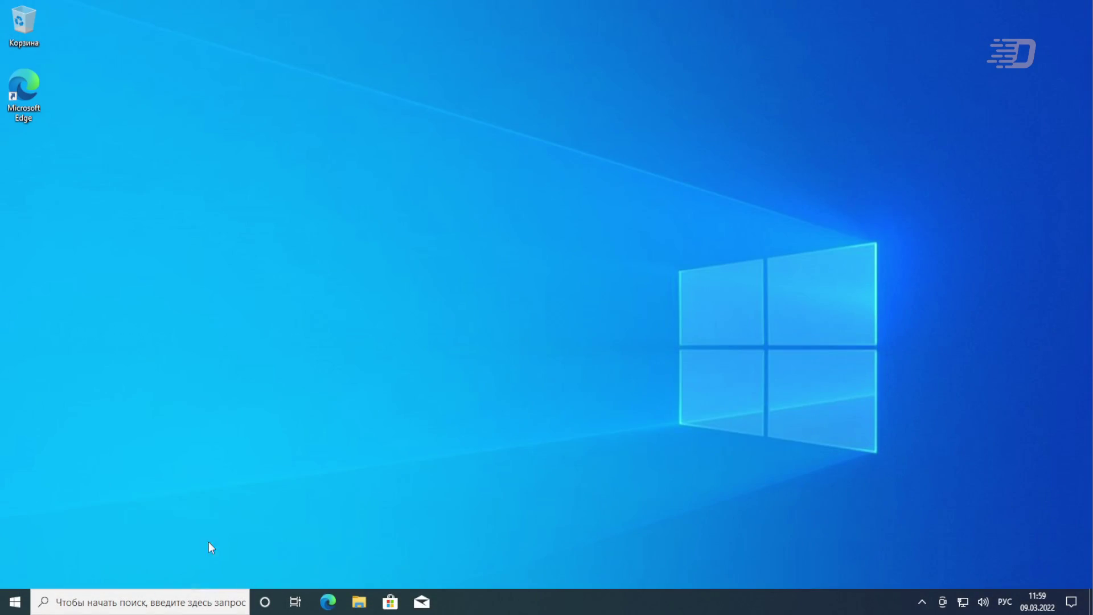
Launch Windows Settings from the taskbar's Start button
left_click(14, 602)
Launch Settings, open the System page, then close the Settings window
left_click(16, 539)
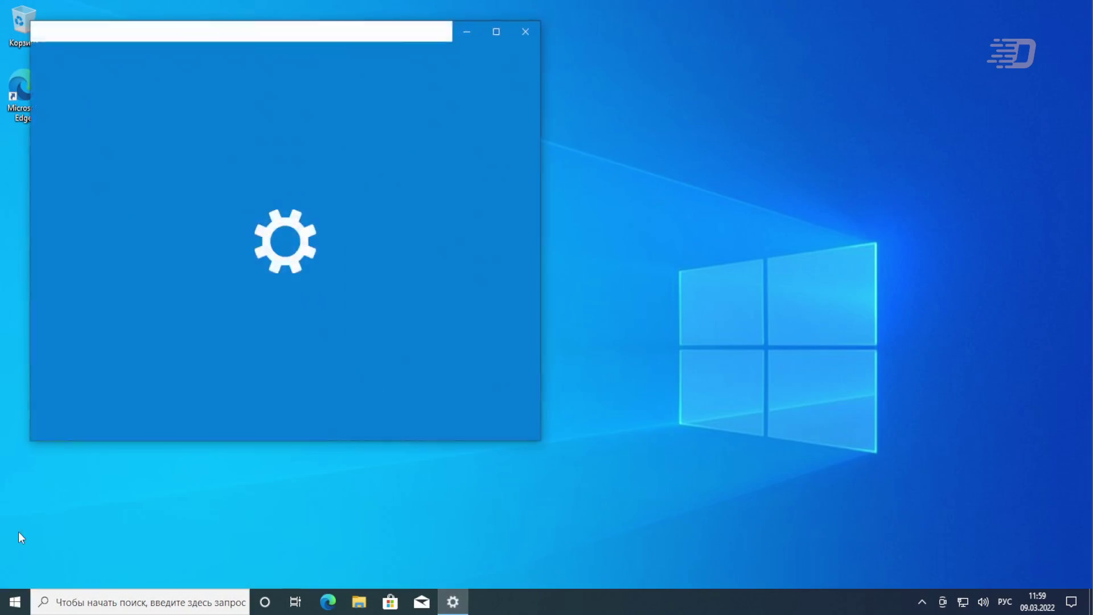
scroll(233, 351, "down", 3)
scroll(205, 197, "up", 2)
left_click(217, 210)
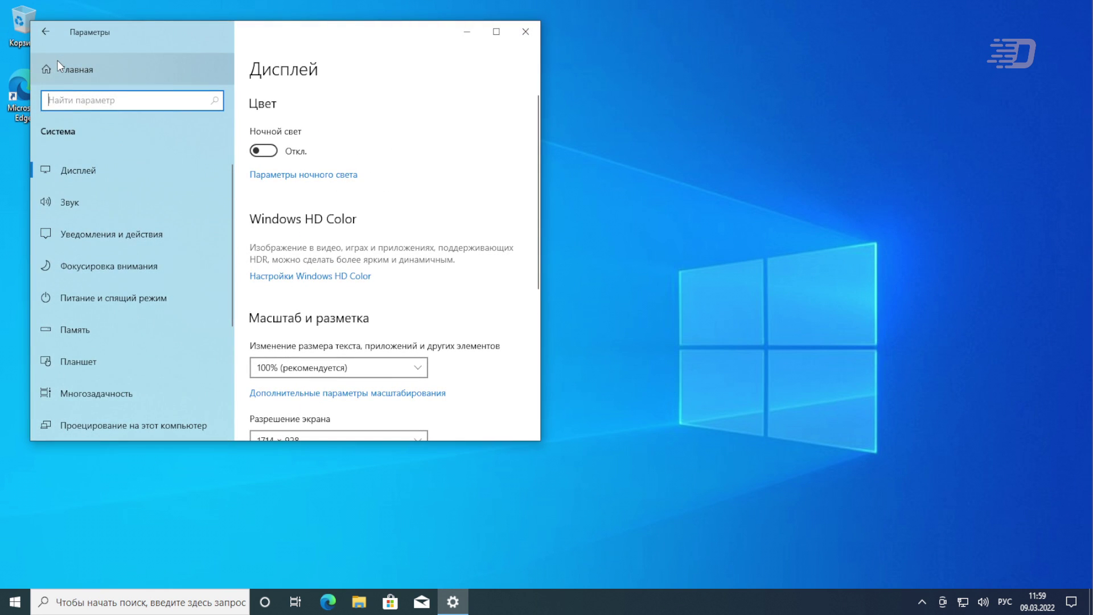
left_click(526, 31)
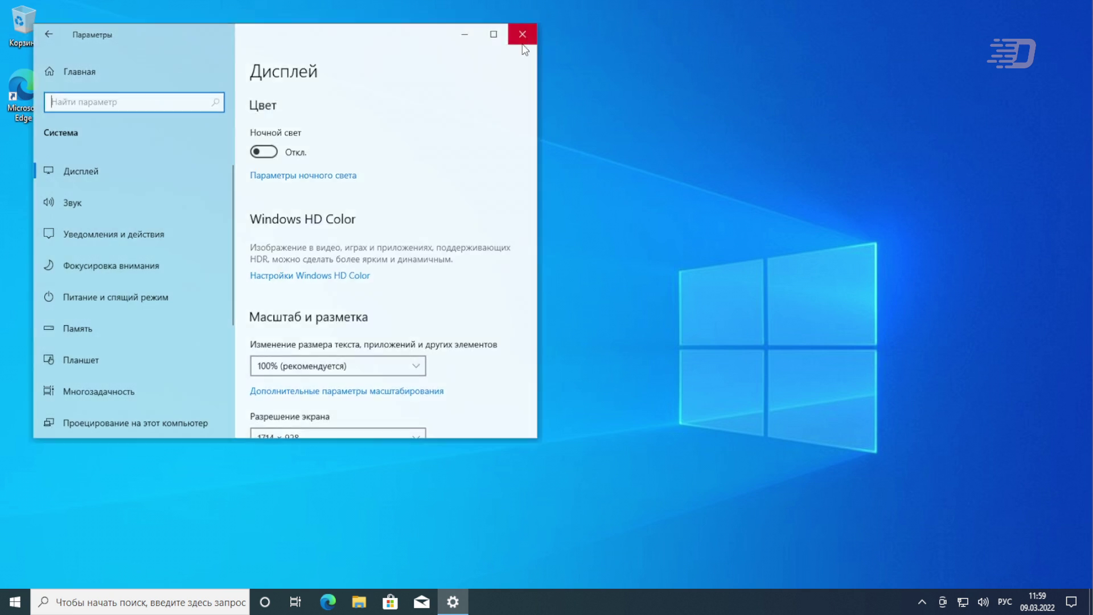
Reopen Settings and go to Update and Security › Активация
left_click(27, 600)
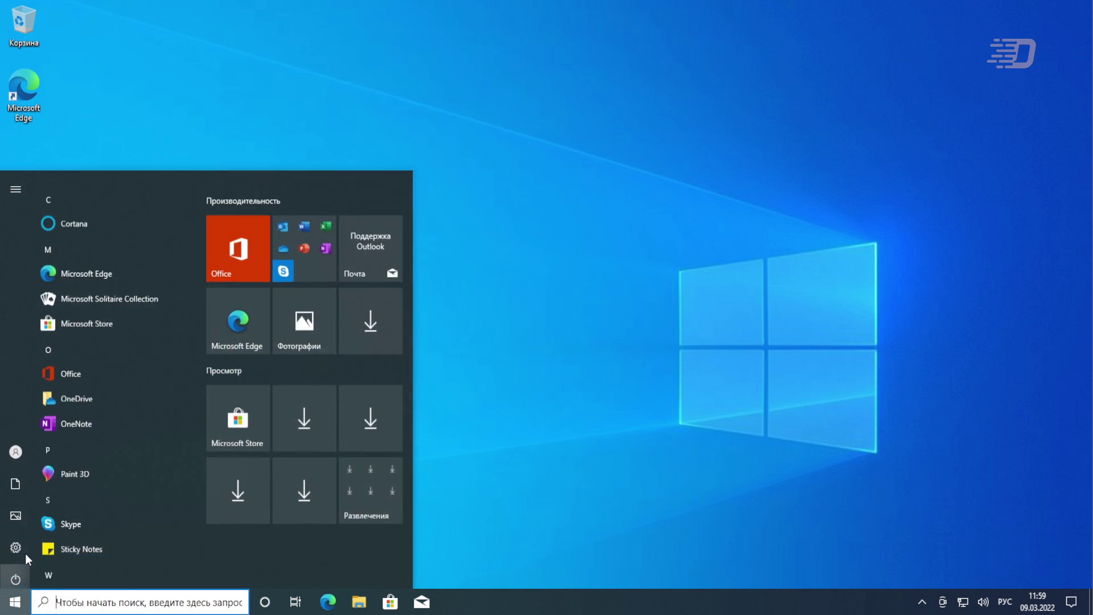
left_click(23, 525)
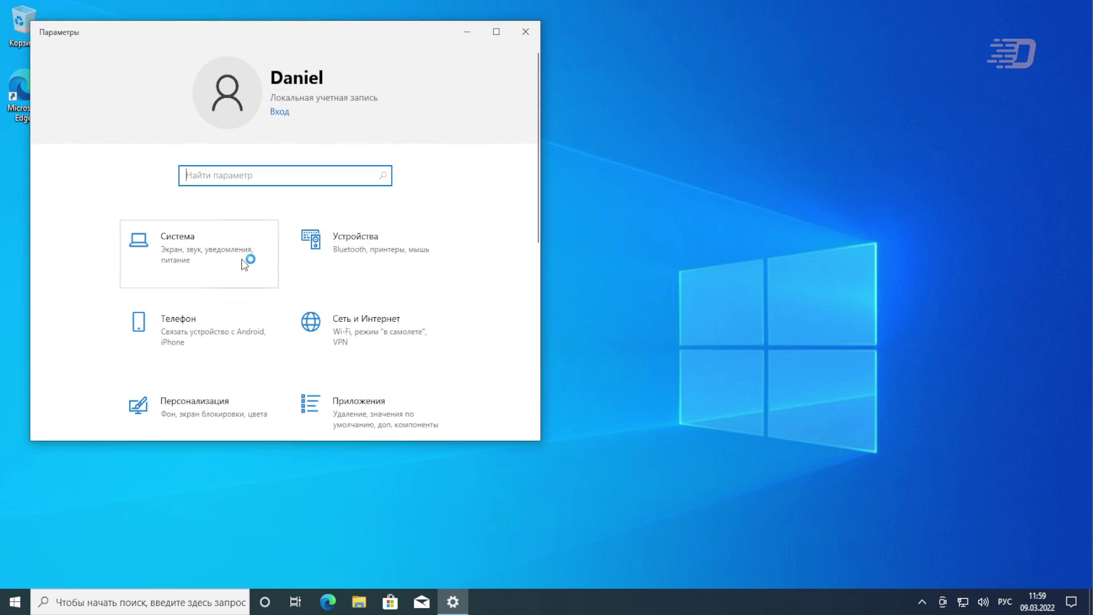
scroll(239, 279, "down", 5)
left_click(211, 348)
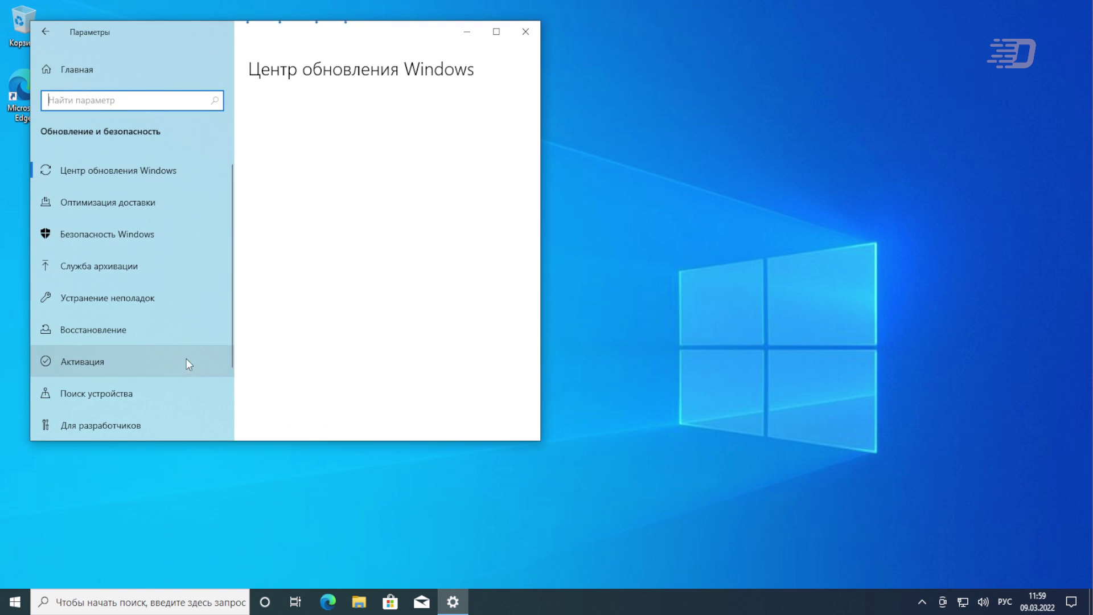
scroll(186, 357, "down", 1)
scroll(120, 296, "up", 1)
left_click(100, 370)
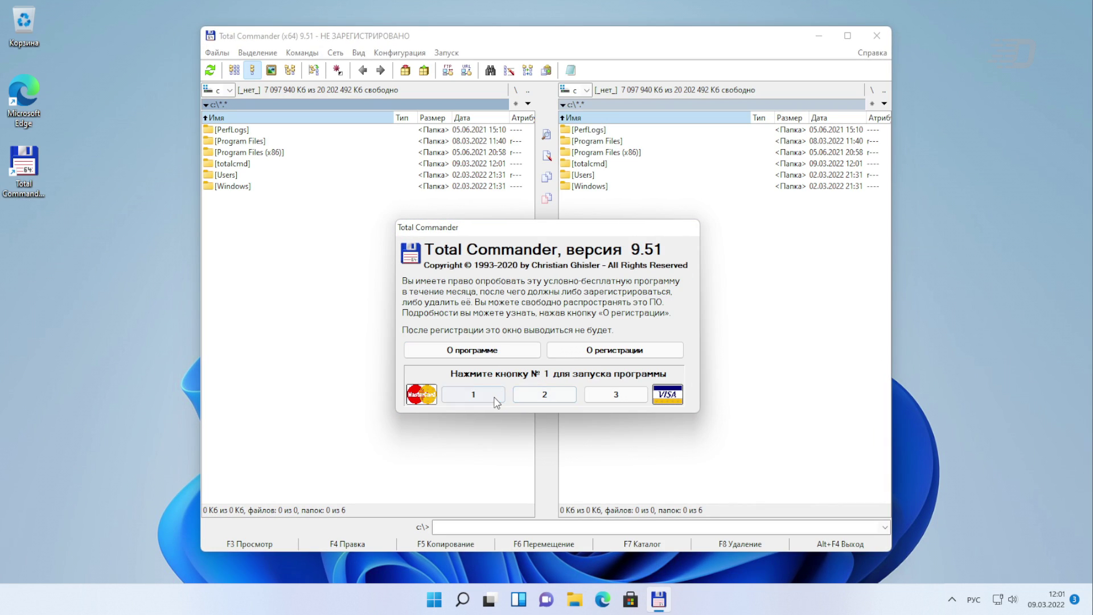
Dismiss Total Commander's trial reminder, configuration dialog and icon-library prompt
left_click(495, 397)
left_click(540, 446)
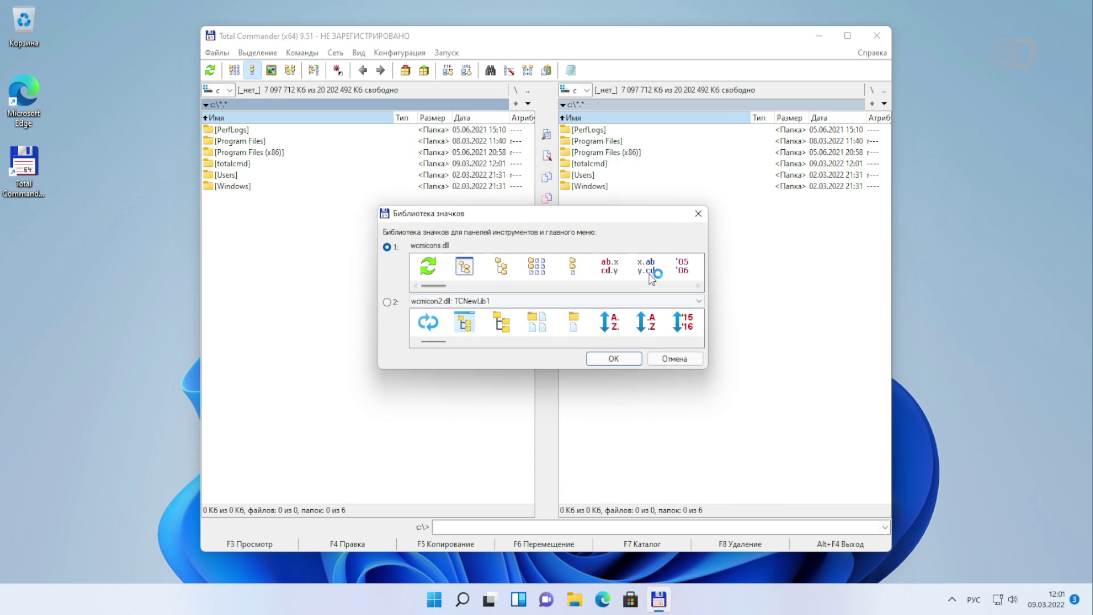
left_click(616, 360)
Move the Total Commander window left and launch Microsoft Store from the taskbar
left_click_drag(669, 34, 533, 57)
left_click(688, 468)
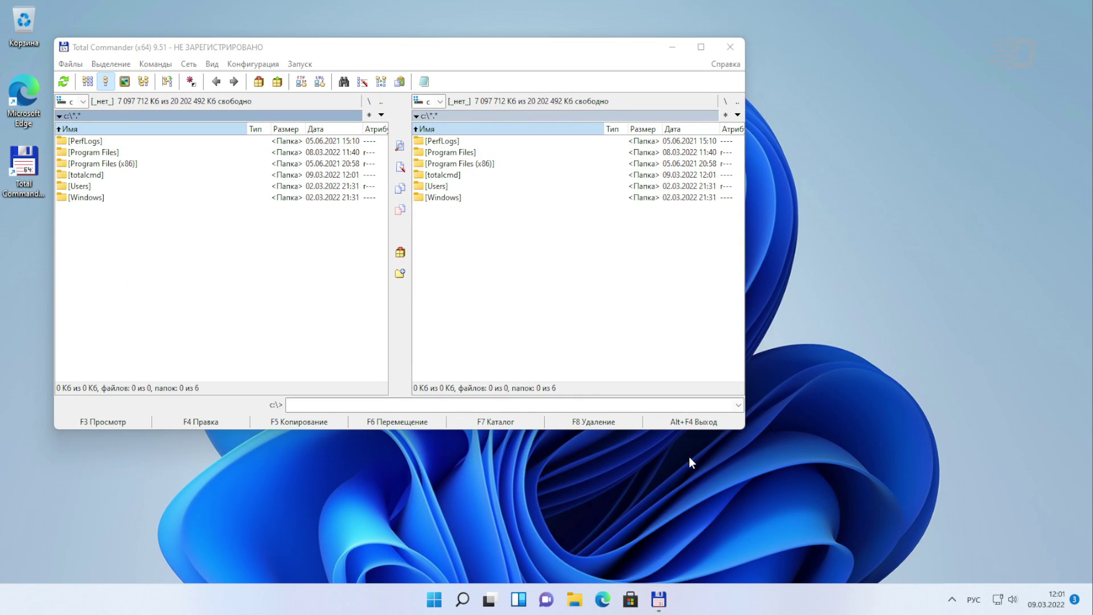
left_click(630, 599)
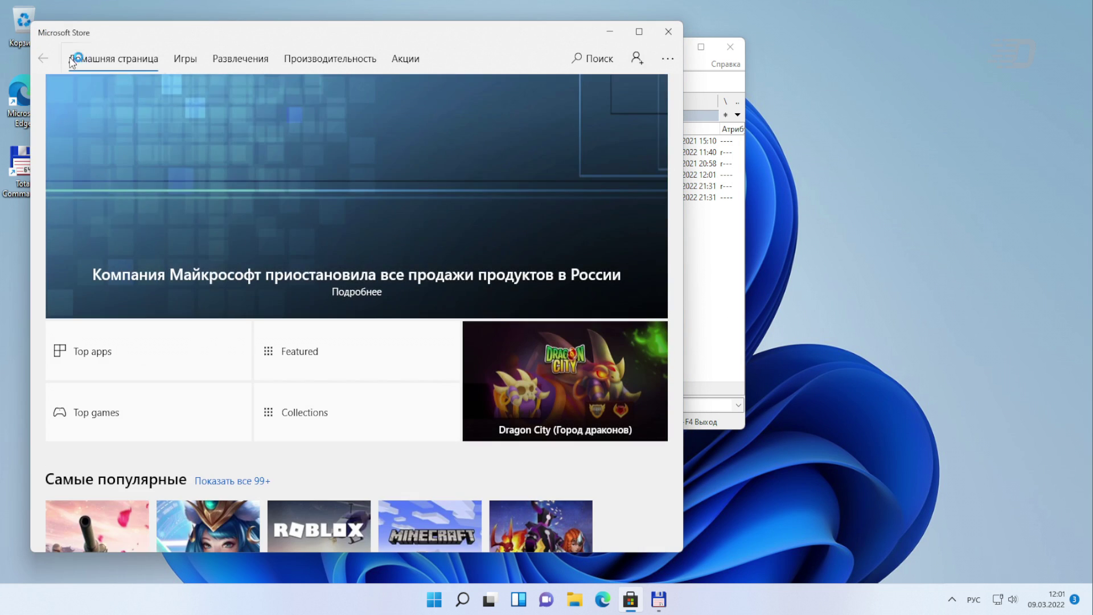
Move the Store window right, browse the best-selling games, then launch Settings from Start
left_click_drag(142, 33, 542, 102)
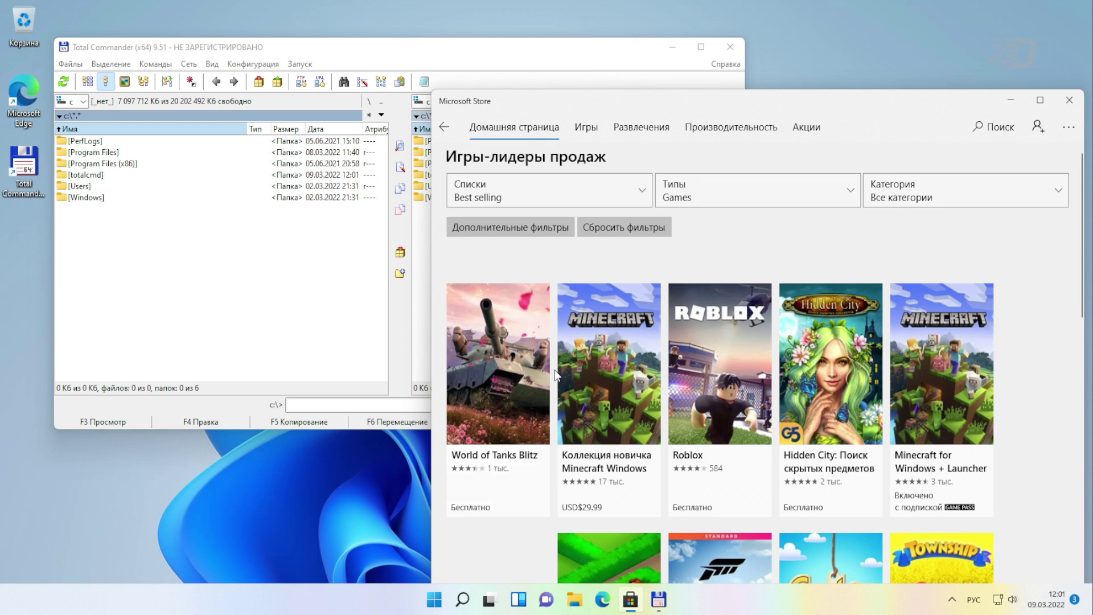
scroll(555, 370, "down", 2)
scroll(555, 373, "down", 8)
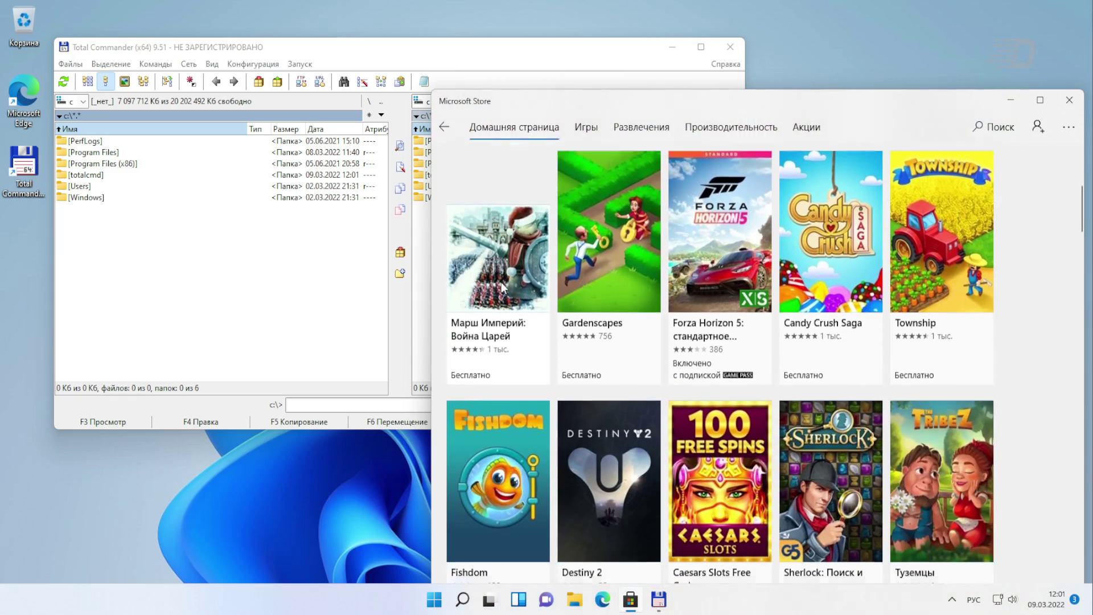
scroll(545, 326, "down", 10)
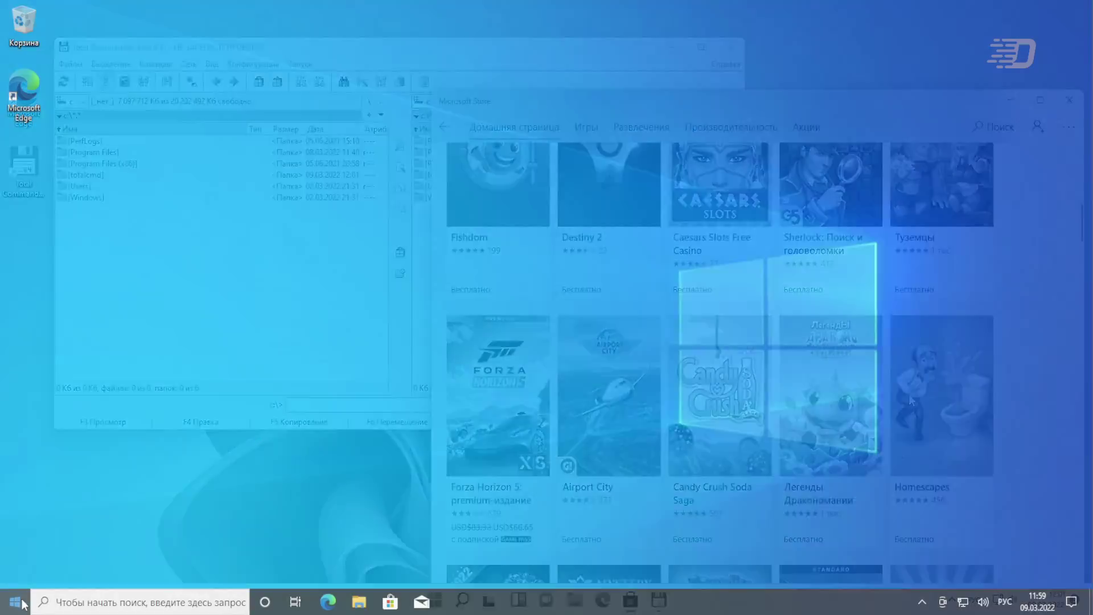
left_click(16, 602)
left_click(21, 538)
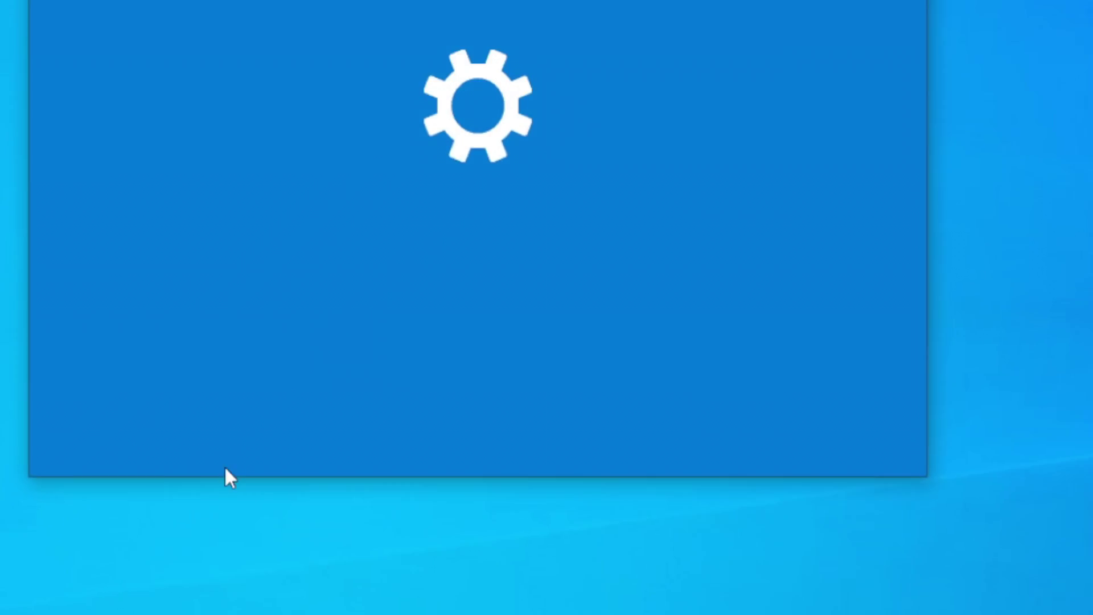
Go to Update and Security › Activation in Settings
scroll(302, 365, "down", 5)
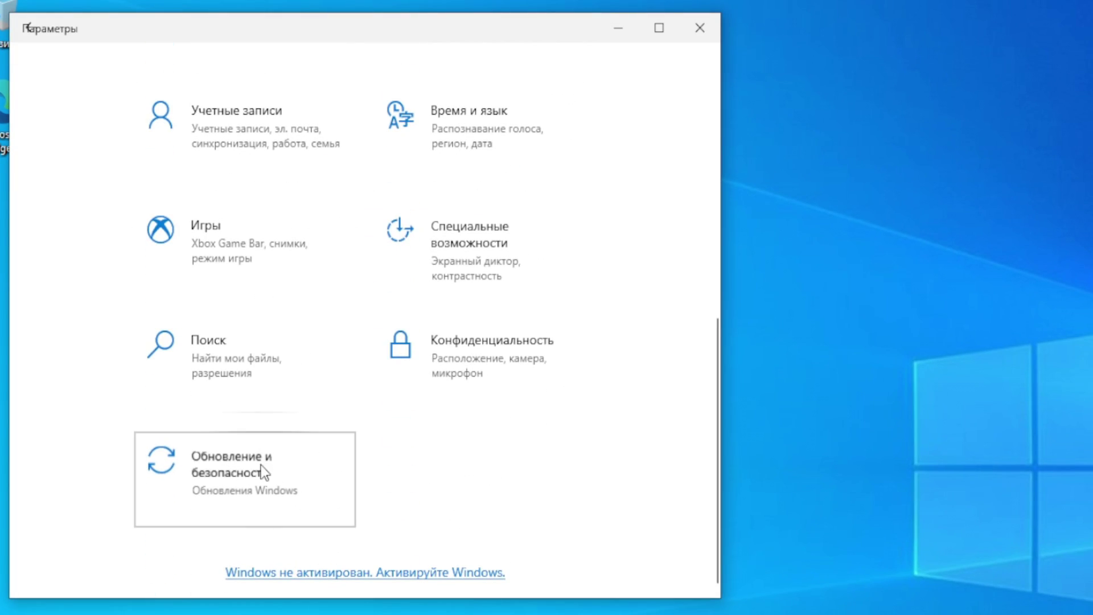
left_click(298, 430)
scroll(132, 354, "down", 1)
scroll(105, 401, "up", 1)
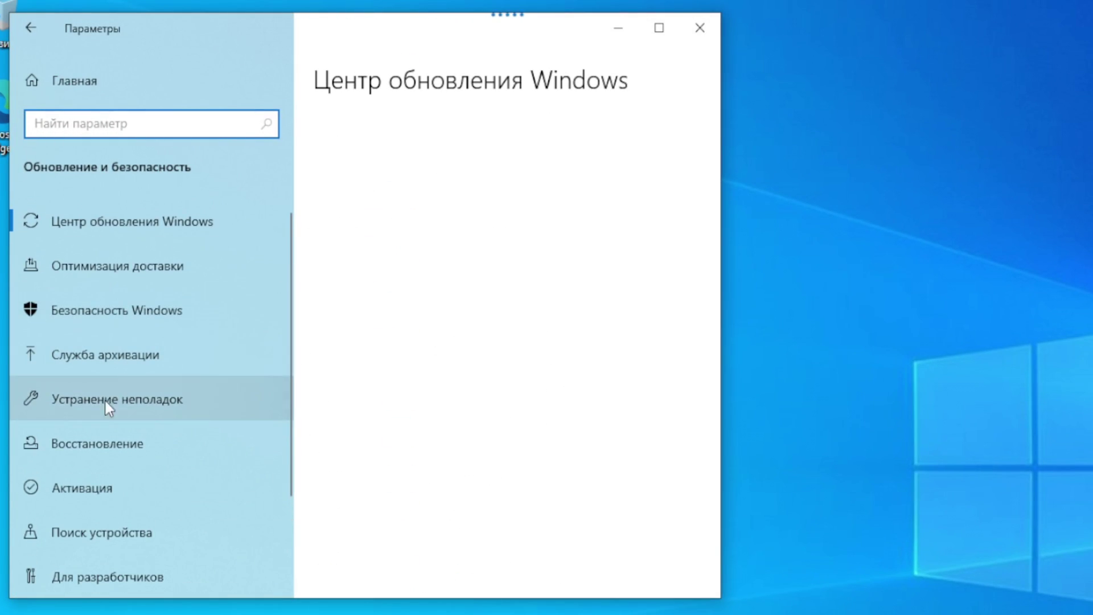
left_click(103, 495)
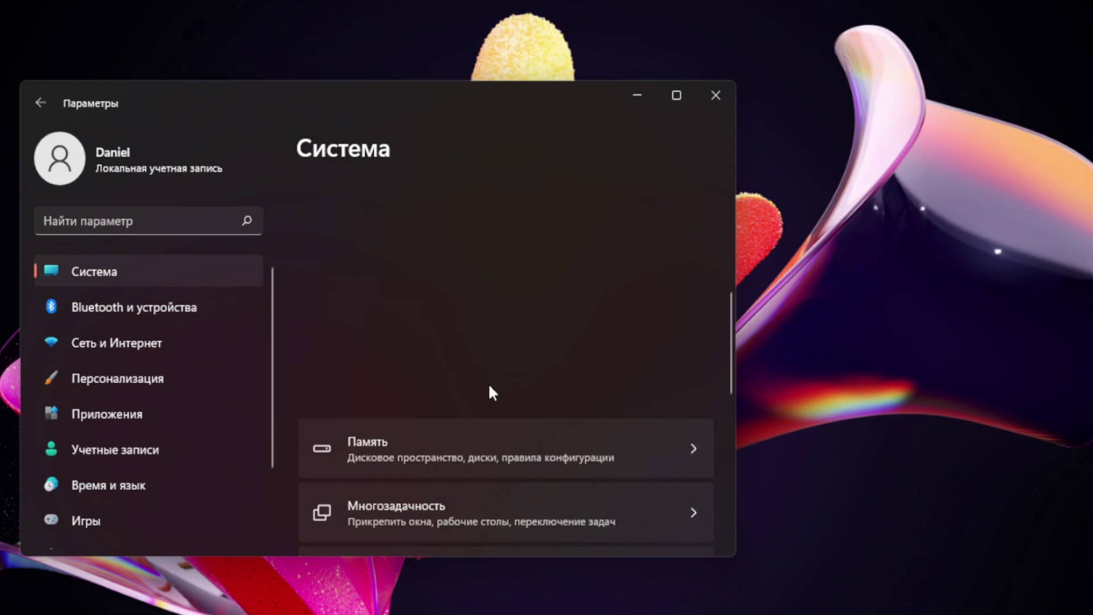
From the About page, open Ключ продукта и активация (product key and activation)
scroll(429, 511, "down", 8)
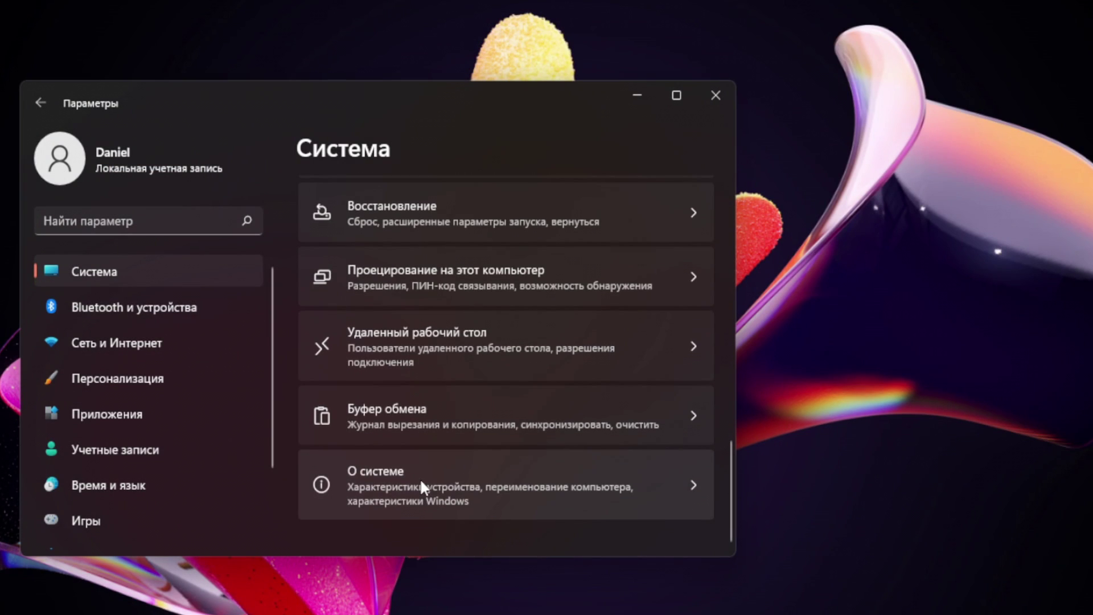
left_click(419, 477)
scroll(340, 360, "down", 10)
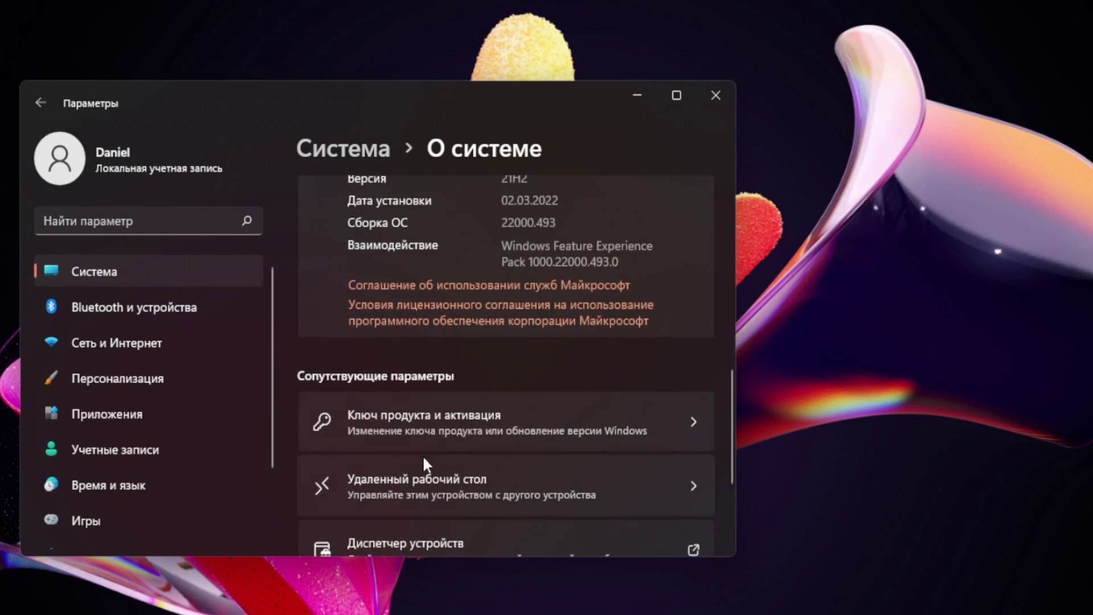
left_click(443, 425)
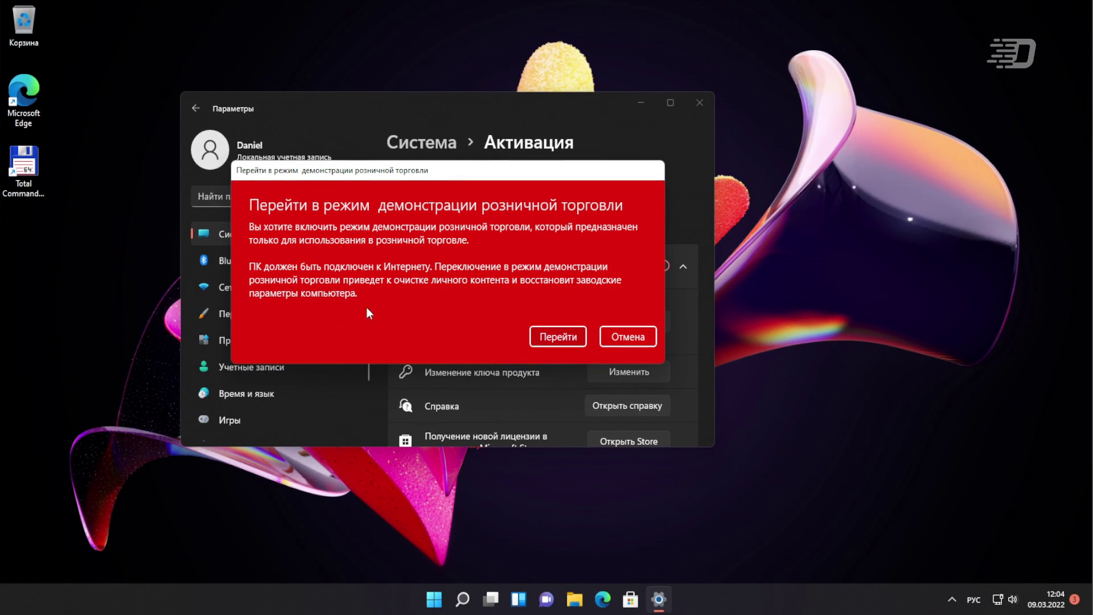
Confirm retail demo mode, leave the retail access code blank, and continue with Далее
left_click(567, 337)
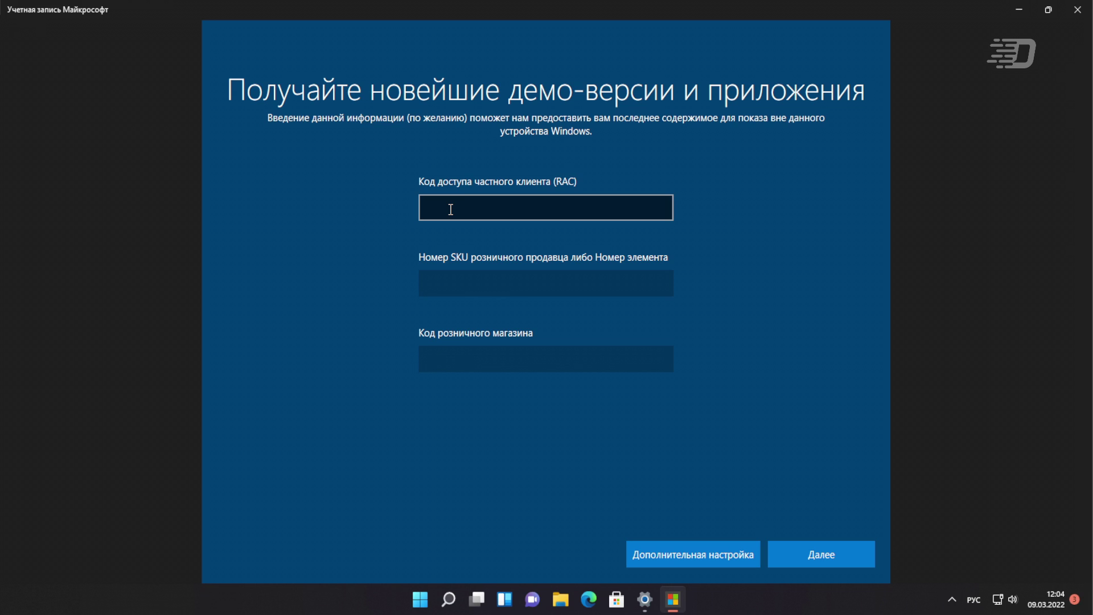
left_click(447, 210)
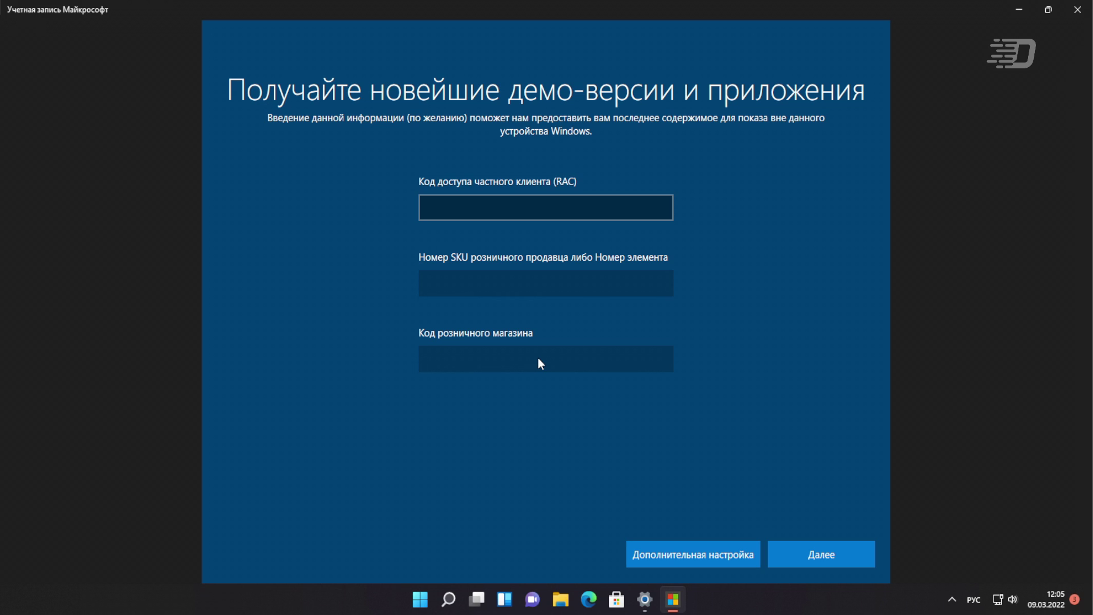
left_click(815, 554)
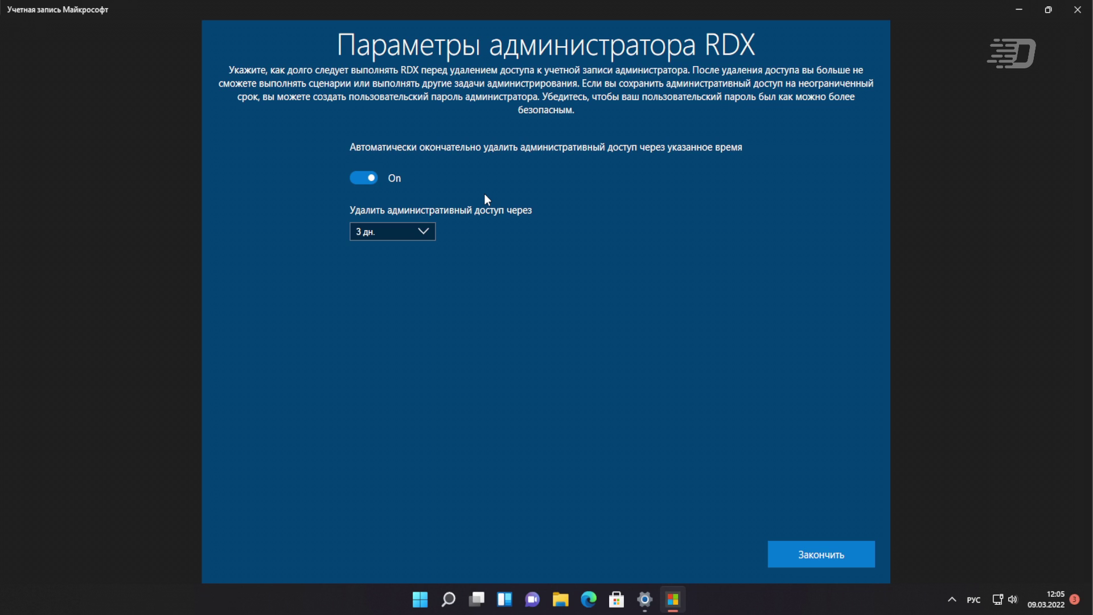
Keep the 3 дн. duration, turn off automatic admin-access removal, and finish with Закончить
left_click(390, 229)
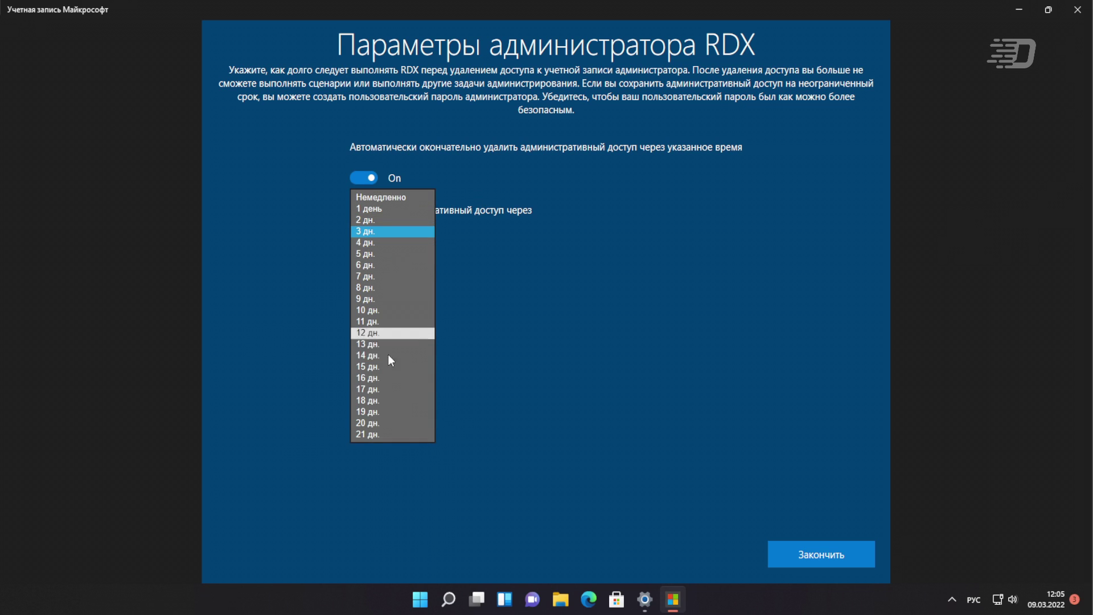
left_click(465, 257)
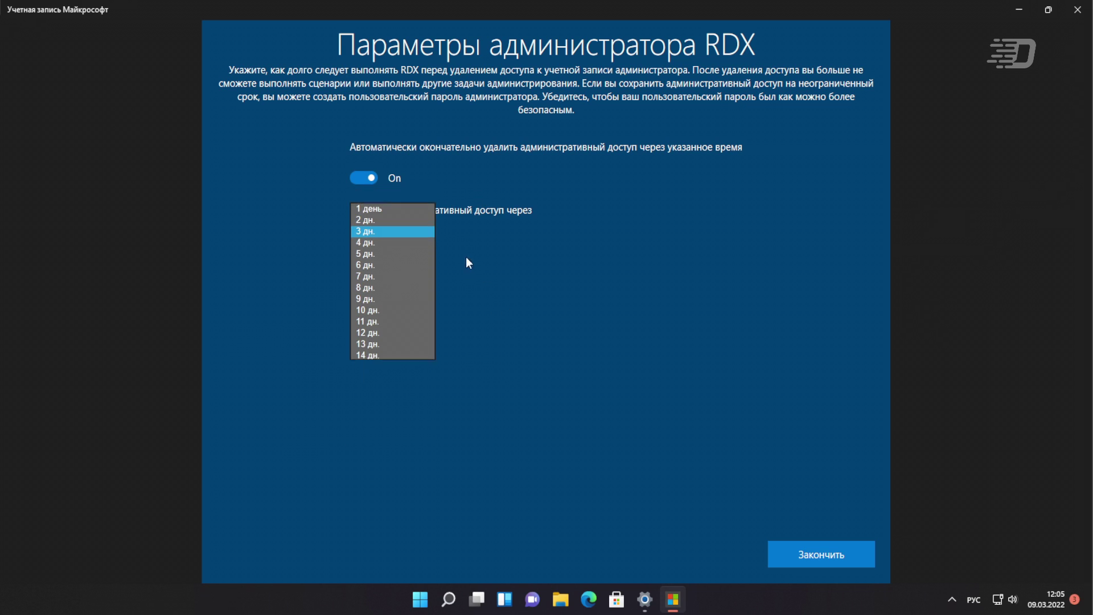
left_click(367, 178)
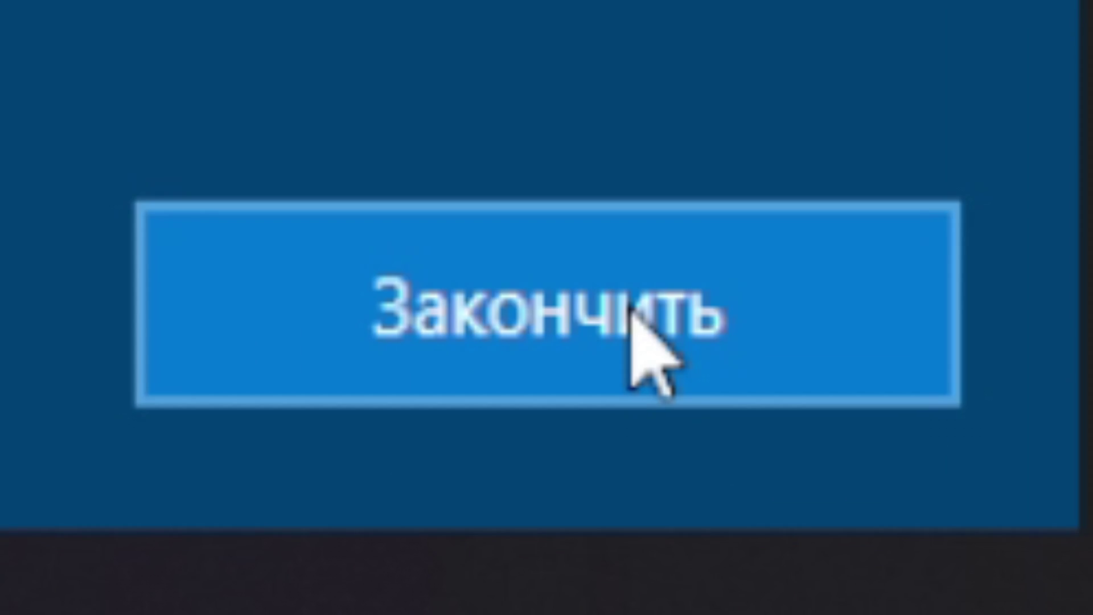
left_click(628, 307)
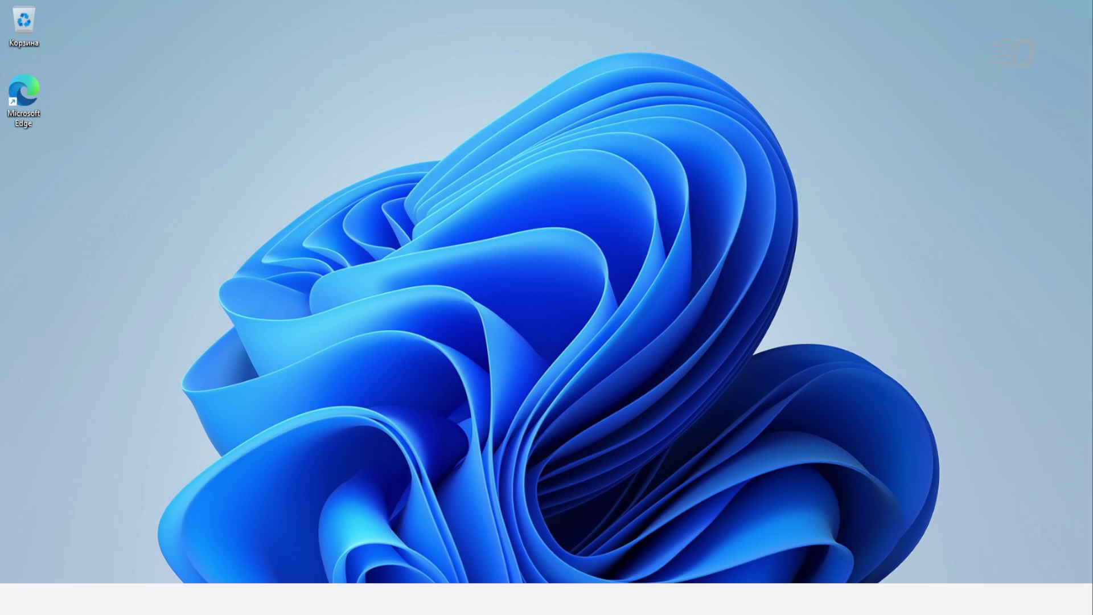
Open the Start menu with the Windows key once the desktop returns
key("super")
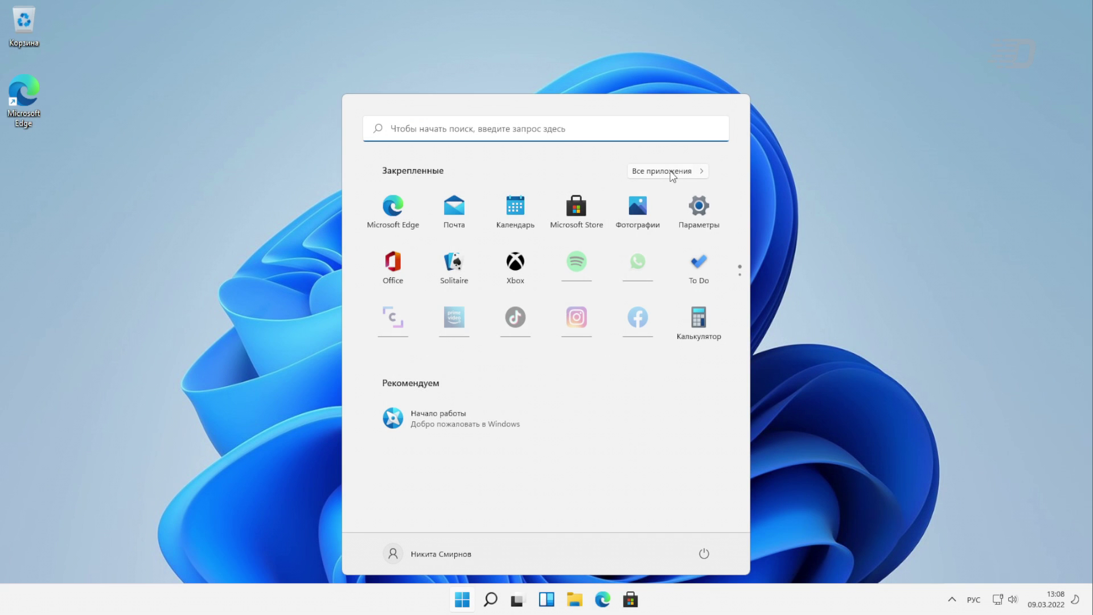
Show Все приложения and scroll to Microsoft Retail Demo Provisioning in the M section
left_click(671, 174)
scroll(535, 369, "down", 15)
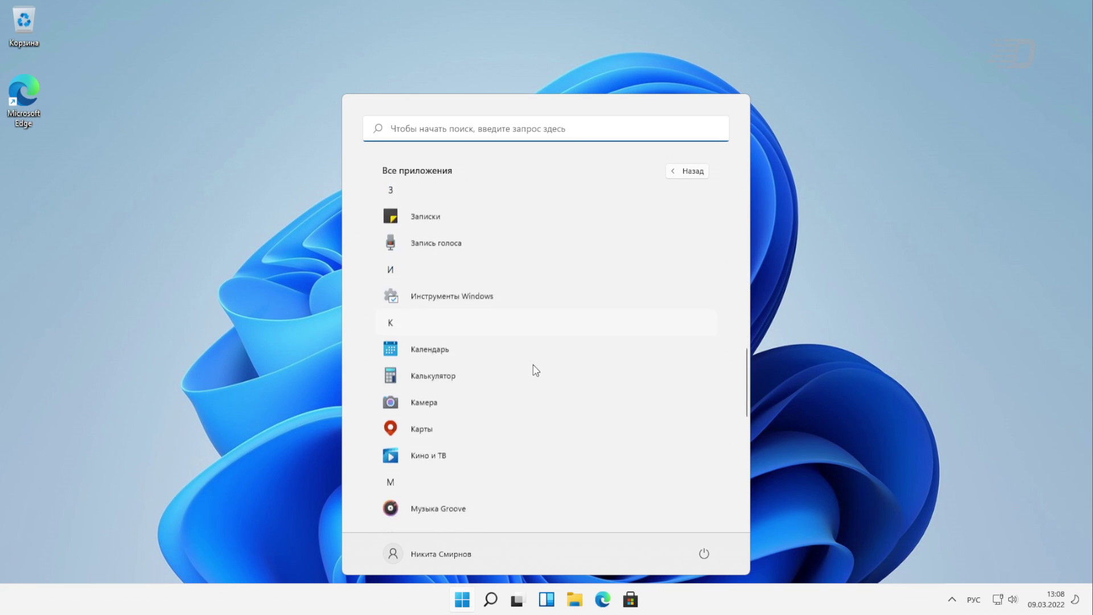
scroll(535, 369, "up", 12)
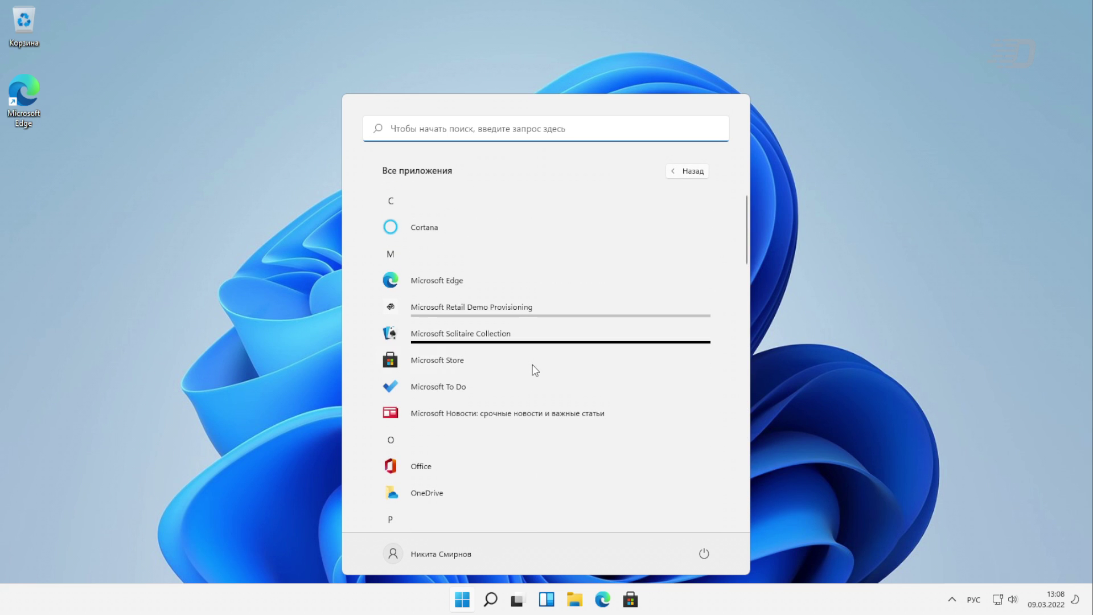
scroll(665, 253, "up", 2)
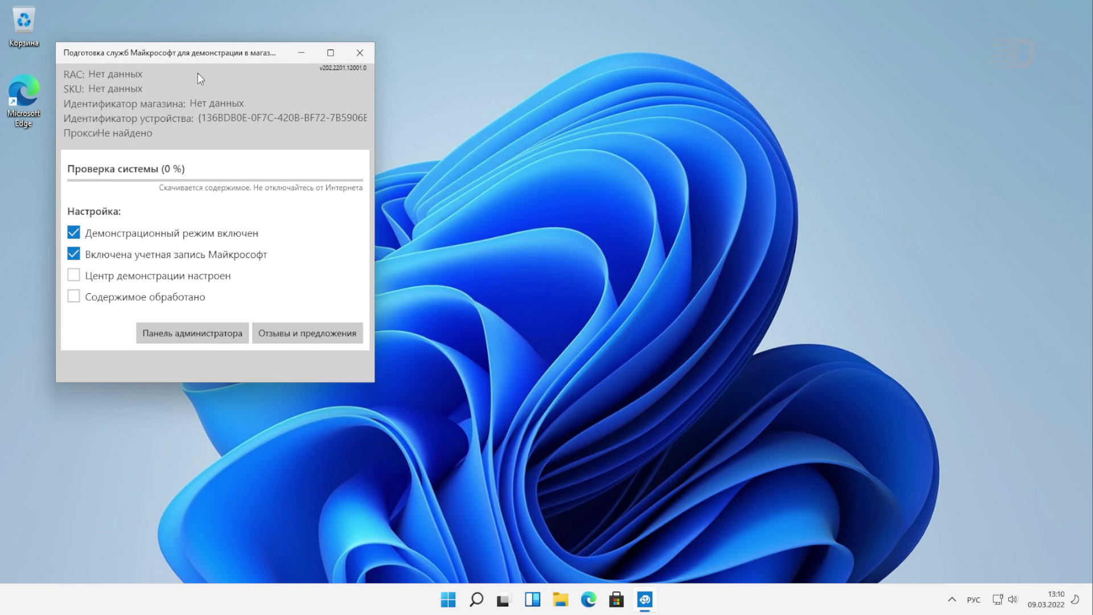
Move the provisioning window aside and wait for the demo content to download
left_click_drag(191, 61, 261, 91)
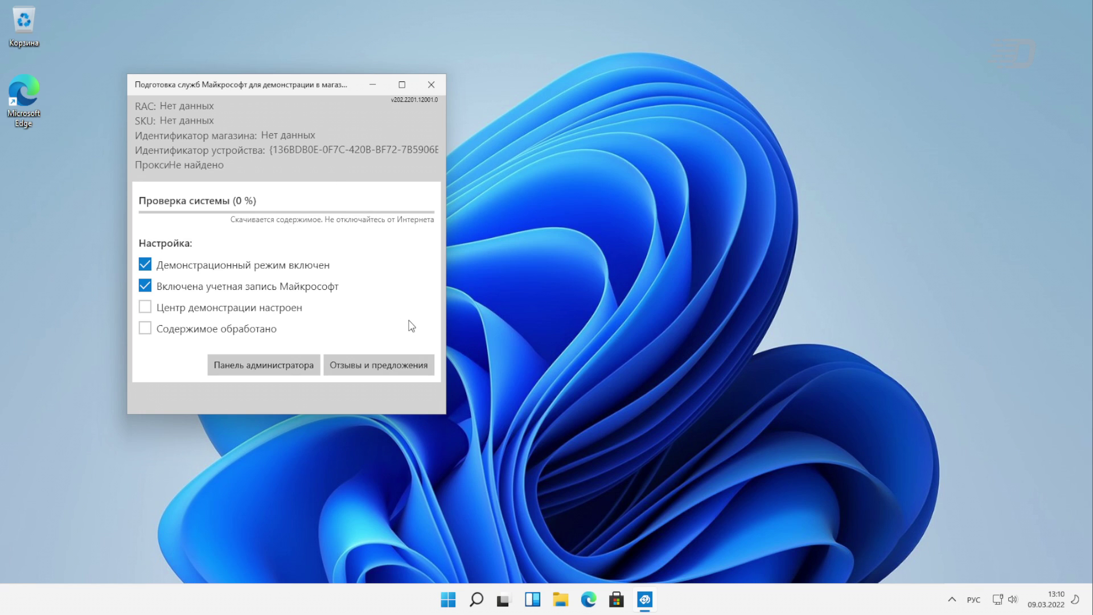
left_click(459, 597)
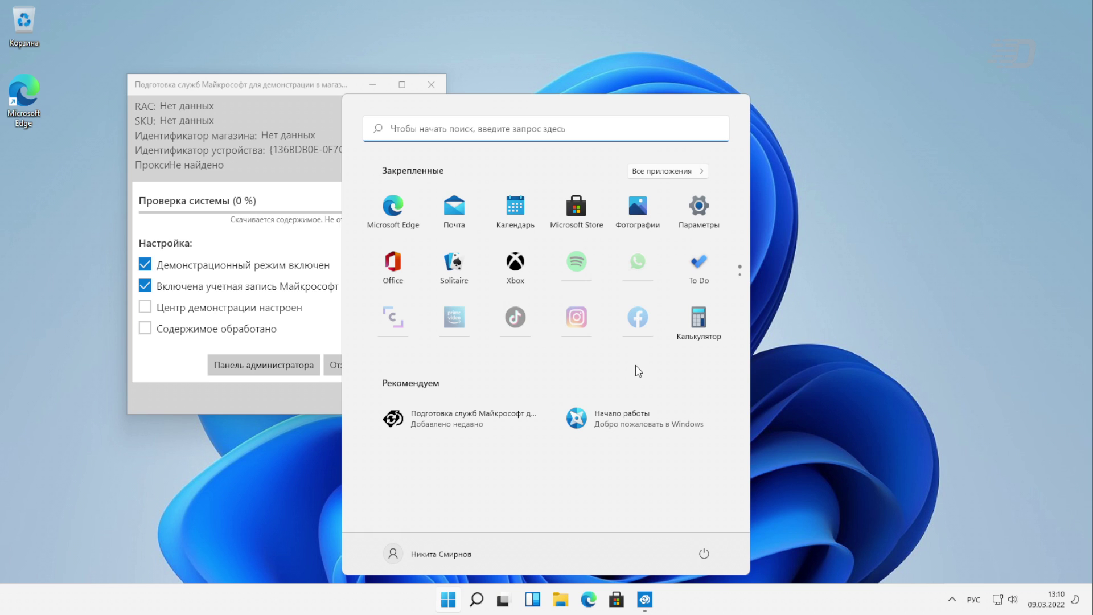
left_click(843, 464)
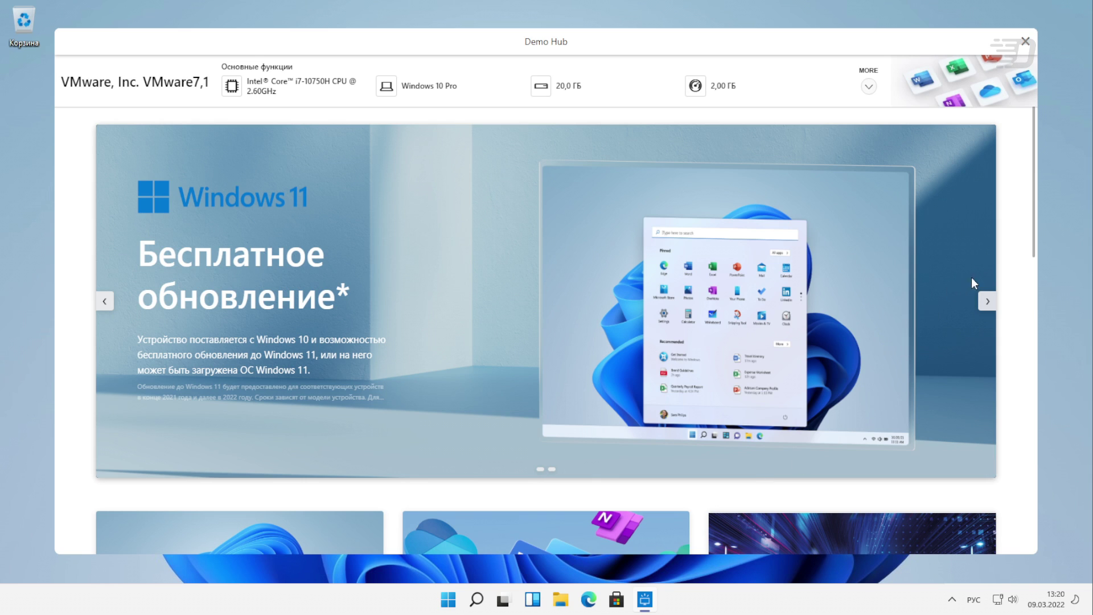
Advance the Demo Hub carousel to the next Windows 11 slide, then close the hub
left_click(987, 303)
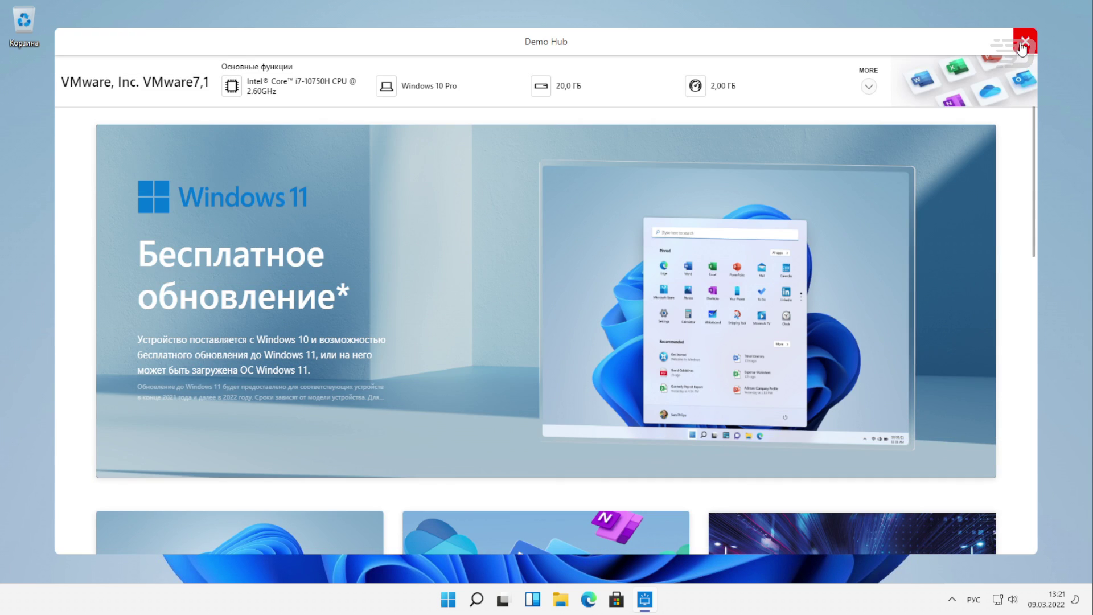
left_click(1022, 43)
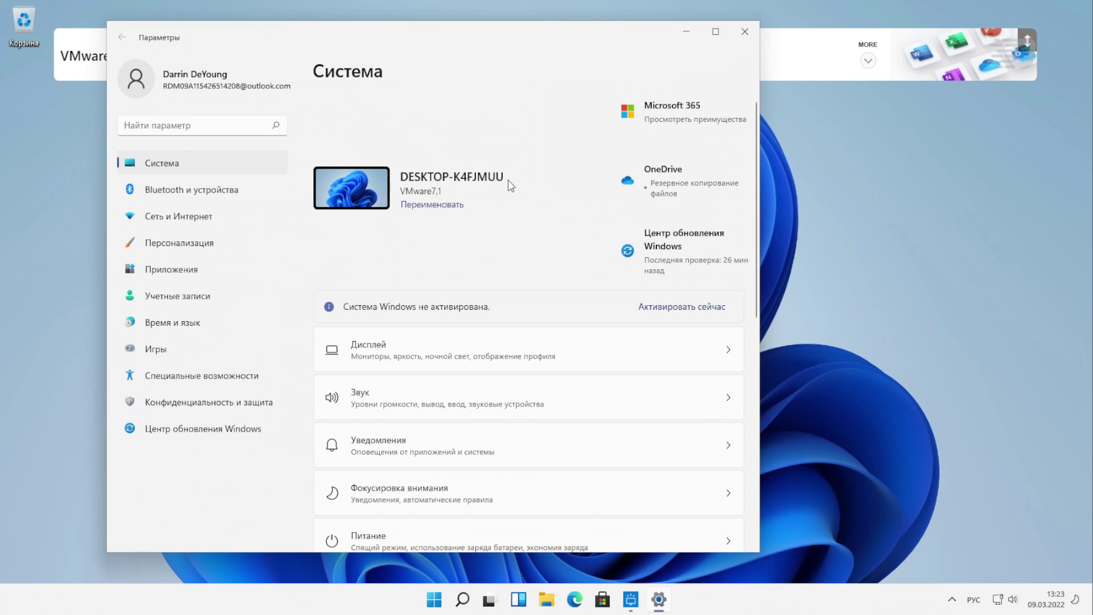
Go to the Accounts page and enter the demo Microsoft account e-mail for sign-in
left_click(176, 296)
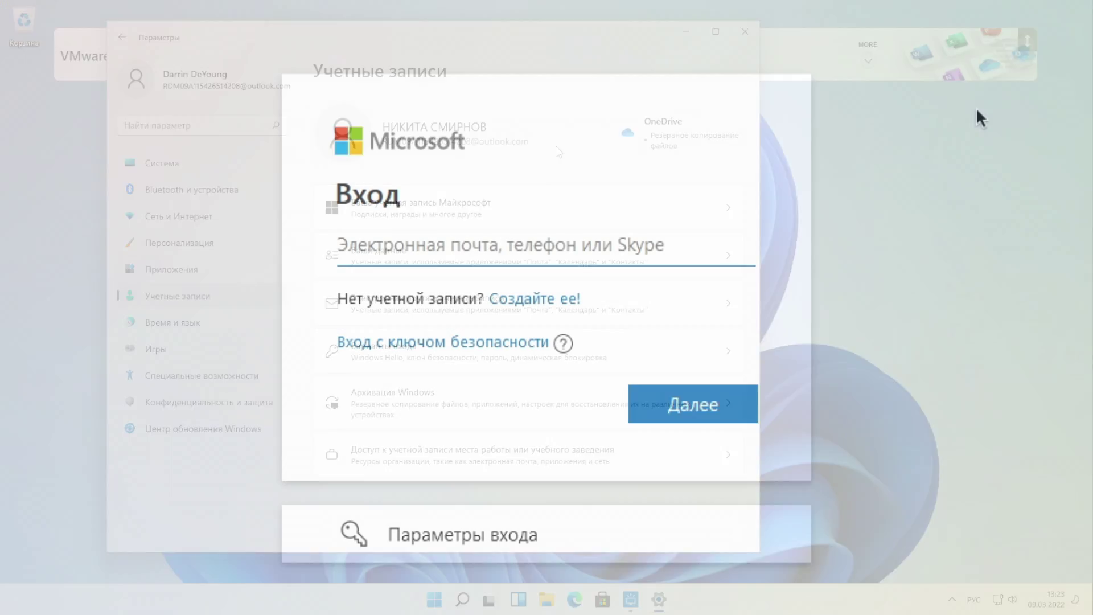
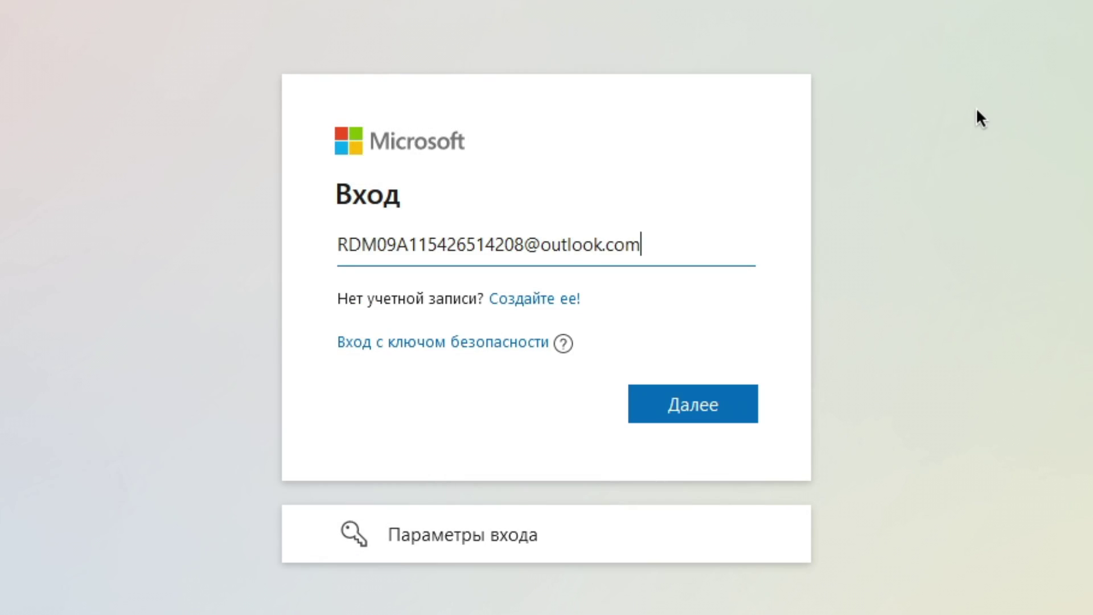
Submit the demo account e-mail to reach the 'Введите пароль' password page
key("Return")
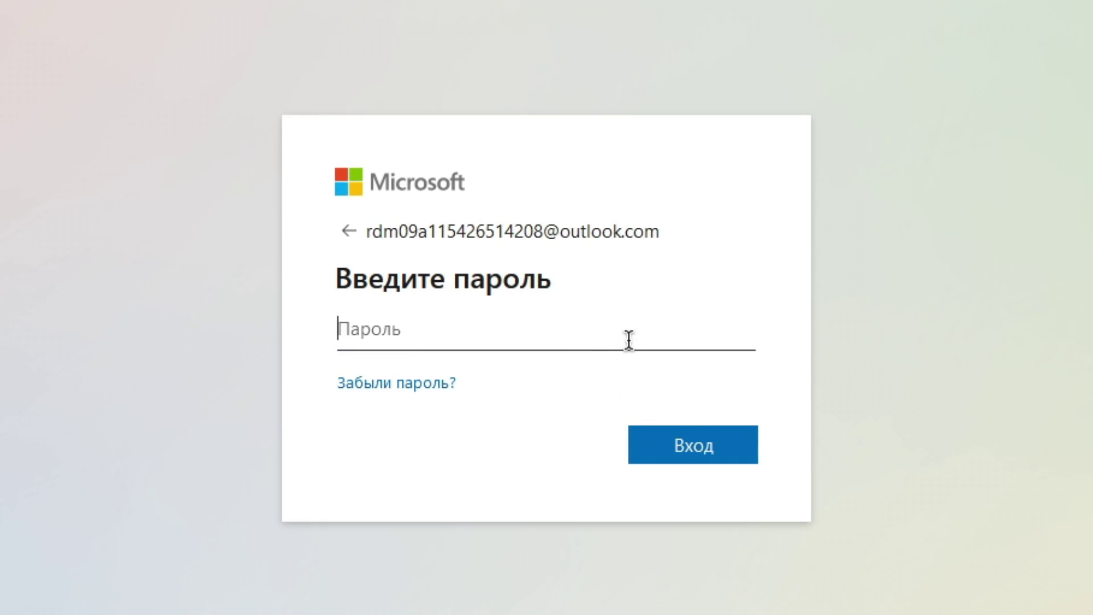
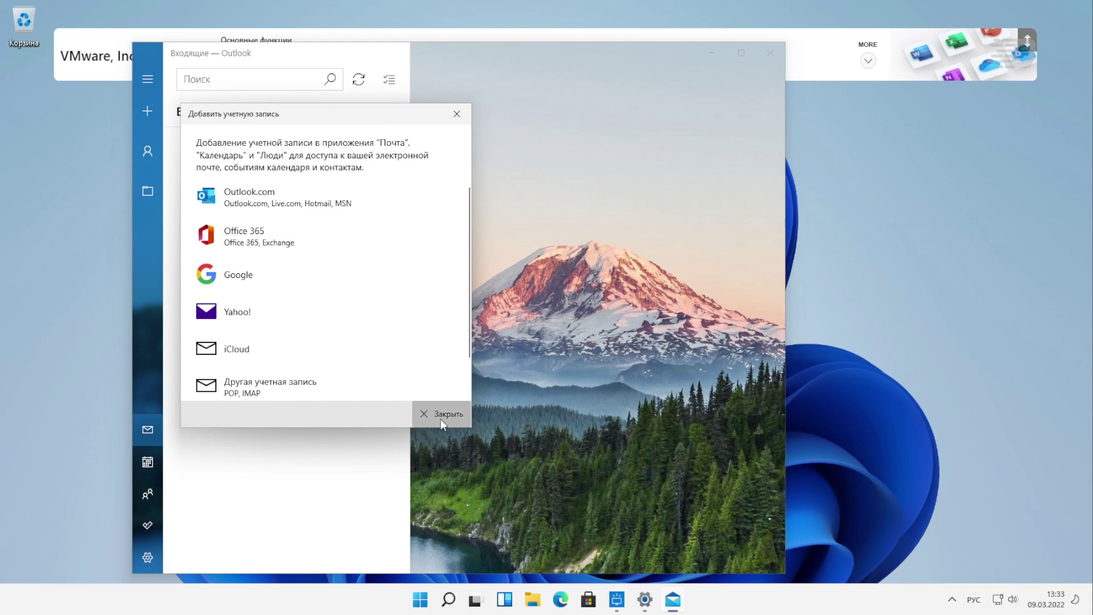
Close Mail's Добавить учетную запись prompt with Закрыть to reveal the empty inbox
left_click(432, 418)
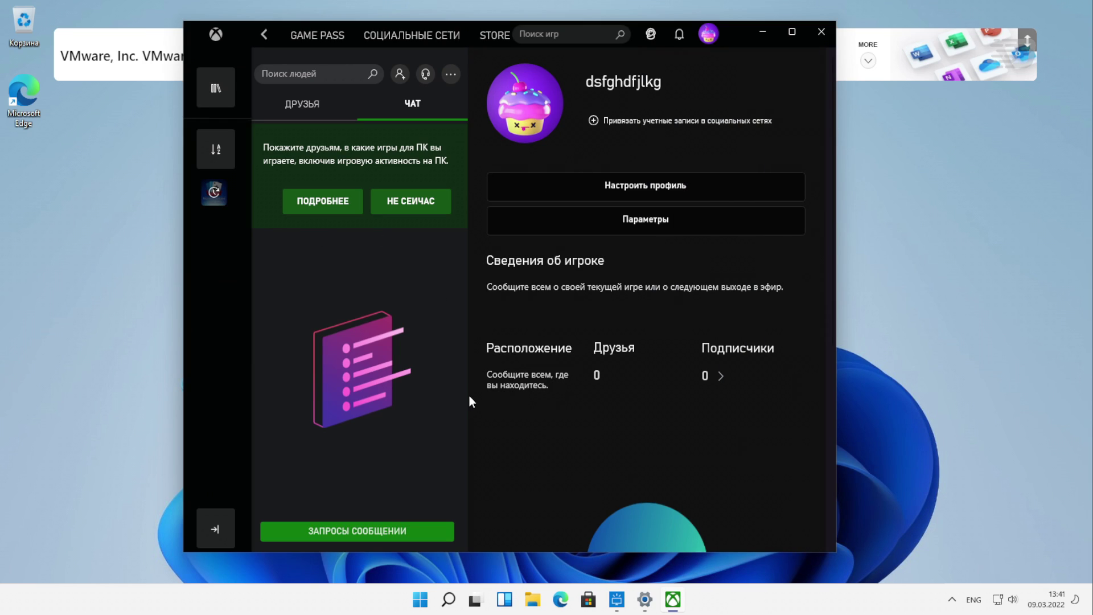
Drag the IMG_20200529_130222 JPG photo into the OneDrive folder in File Explorer
scroll(579, 398, "down", 5)
scroll(579, 393, "up", 5)
scroll(535, 256, "down", 5)
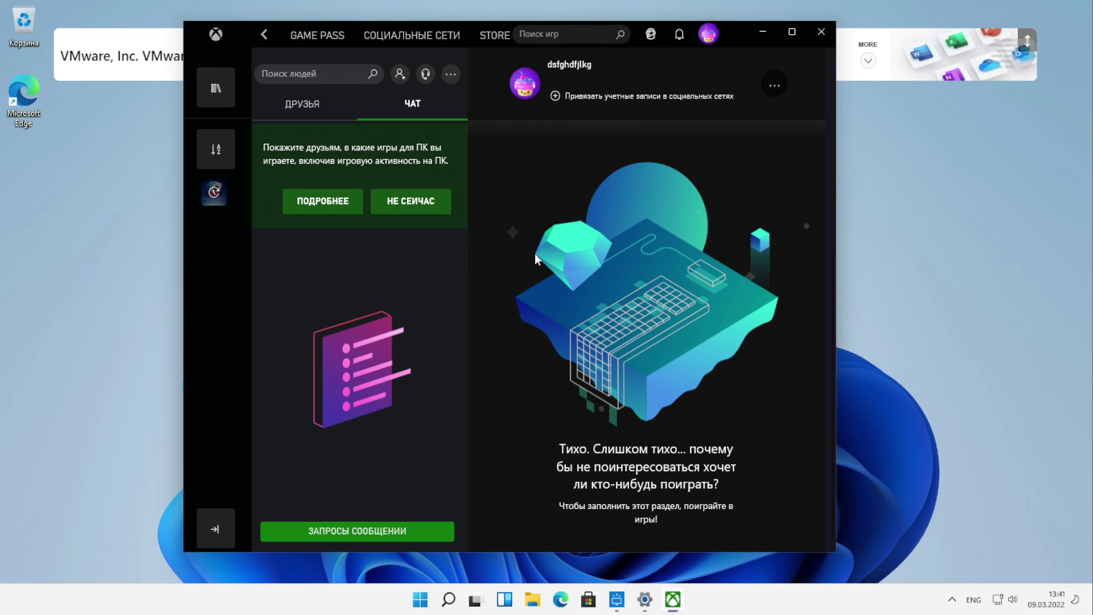
scroll(535, 254, "up", 5)
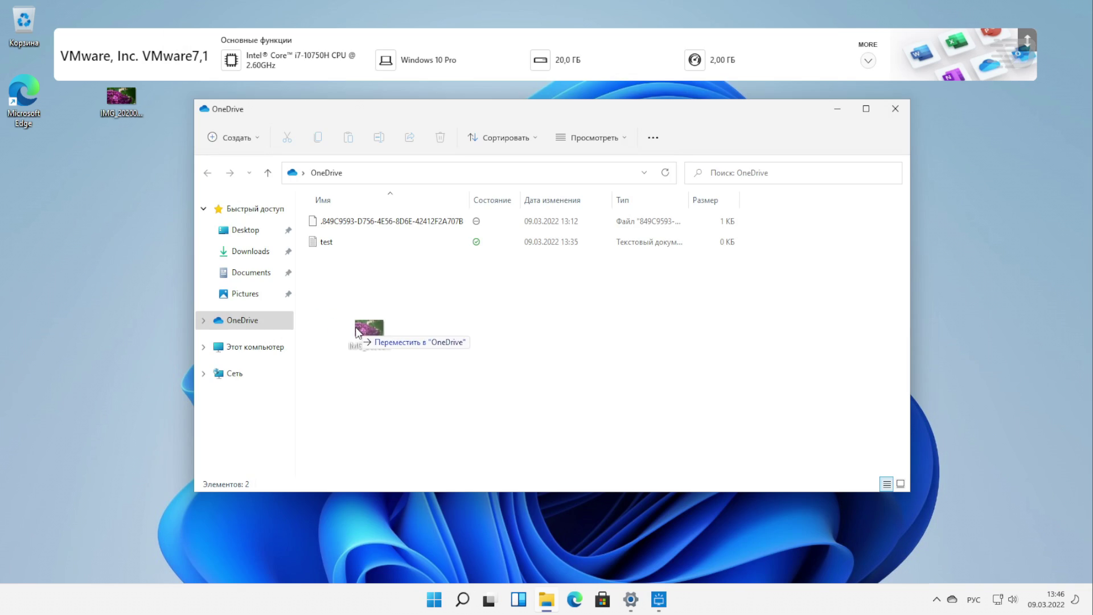
left_click_drag(364, 326, 373, 299)
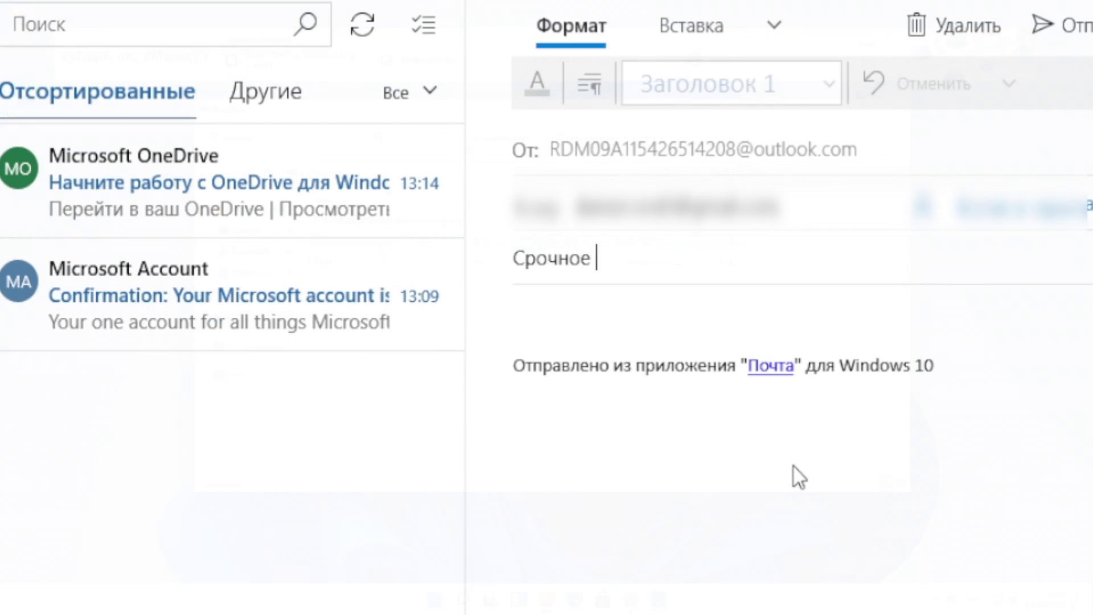
Finish the subject «Срочное и важное сообщение, вопрос жизни и смерти» and write a friendly greeting body
type("и важное сообщение, вопрос жизни и смерти")
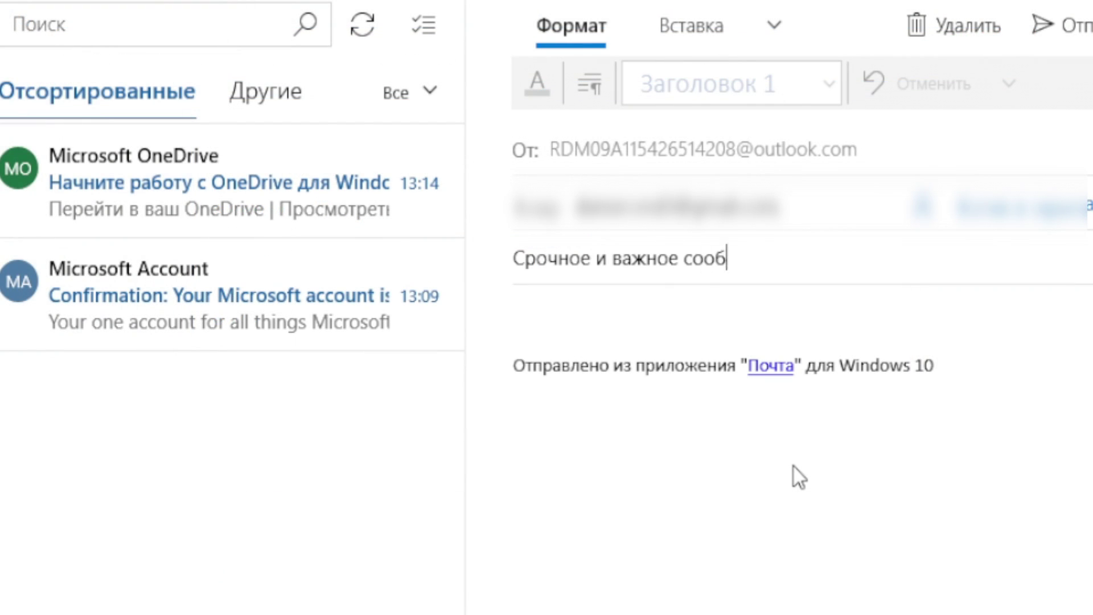
key("Tab")
type("Привет, как дела? Что нового?")
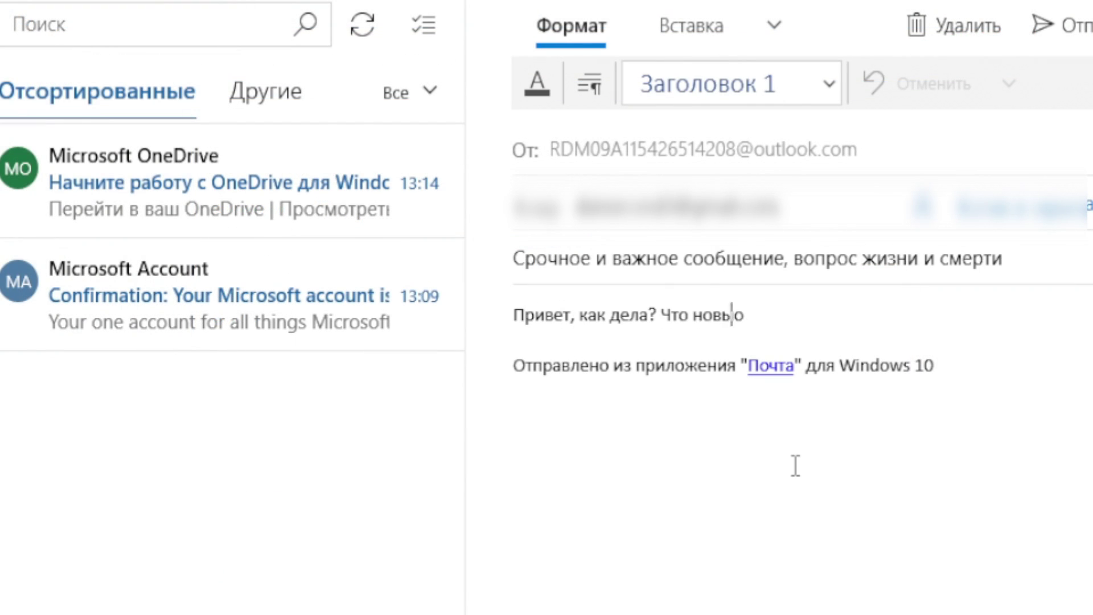
key("Right")
key("Left")
type("Как поживаешь? М? =))")
Send the message, open it in the Gmail inbox, then select the purple flower photo
left_click(1069, 27)
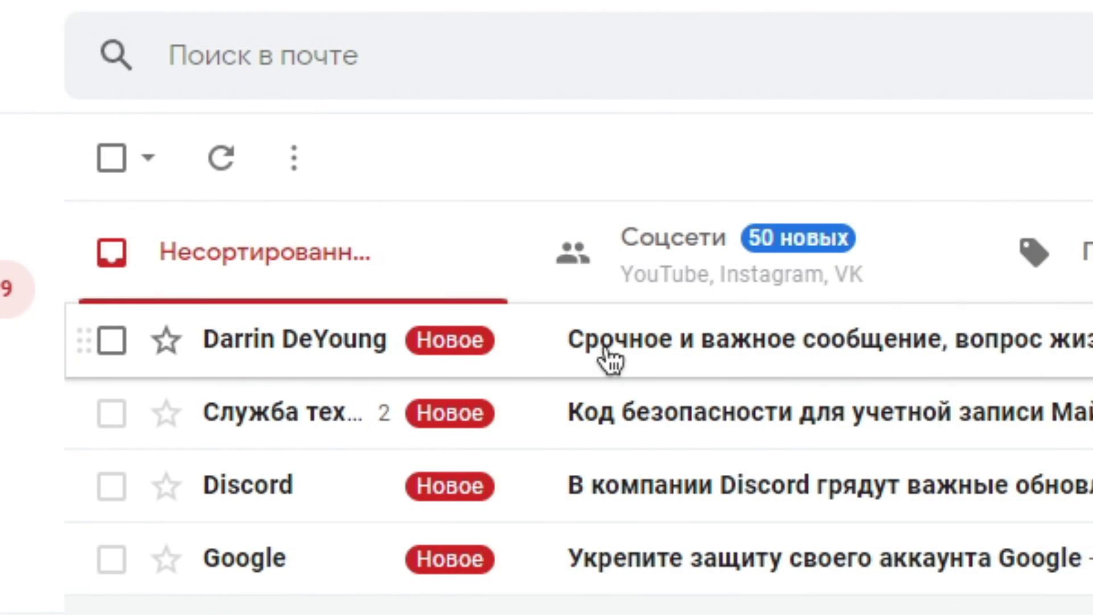
left_click(610, 358)
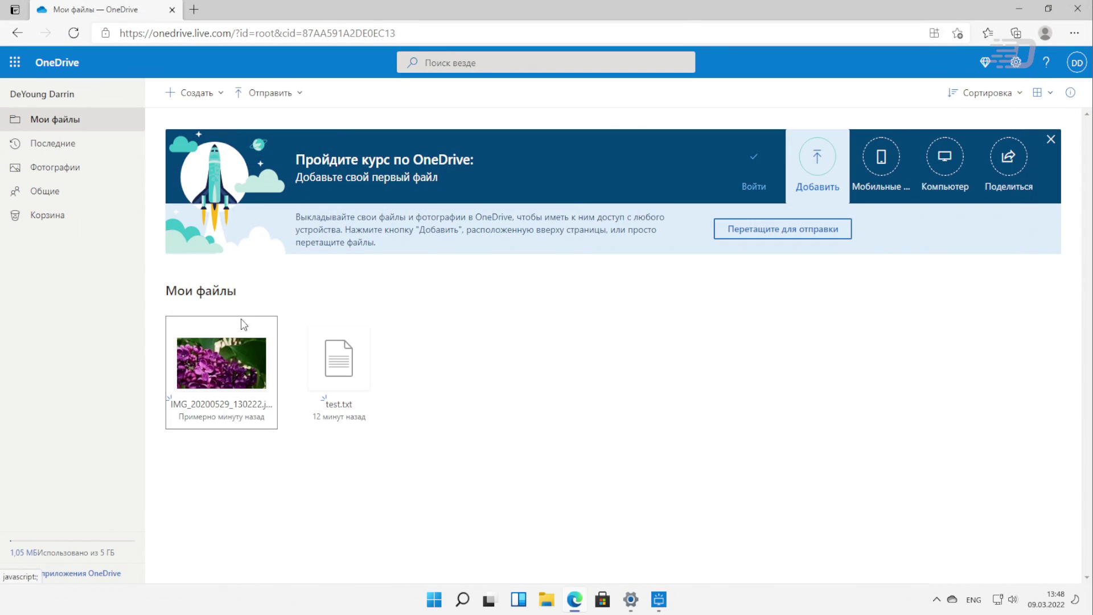
left_click(269, 325)
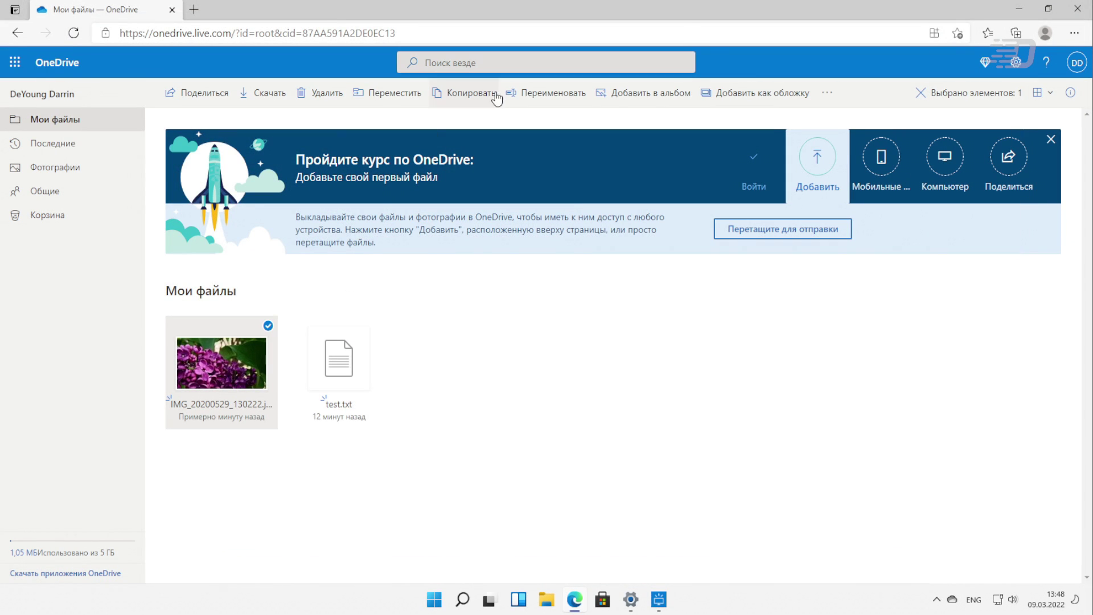
Share the purple flower photo via Поделиться and choose Копировать ссылку
left_click(219, 100)
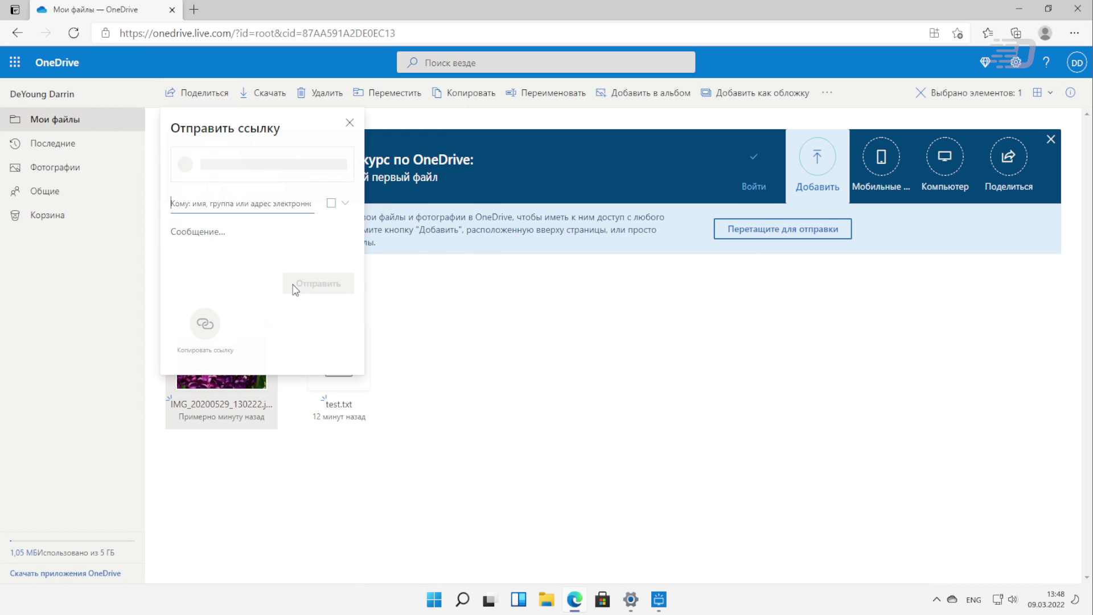
left_click(207, 337)
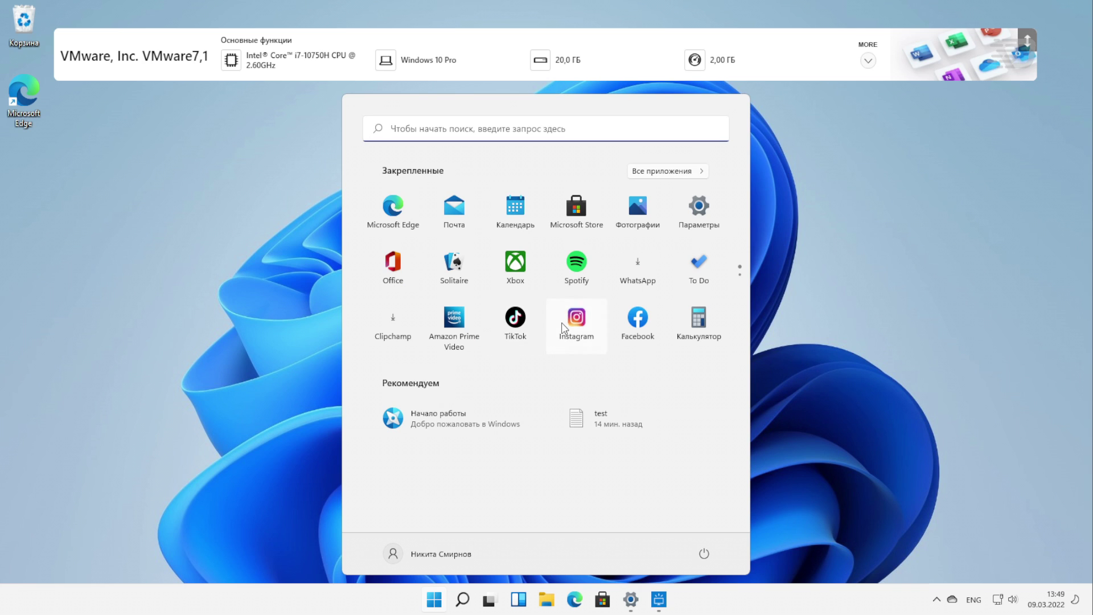
Launch Instagram to its login page and reposition its window near the screen centre
left_click(818, 350)
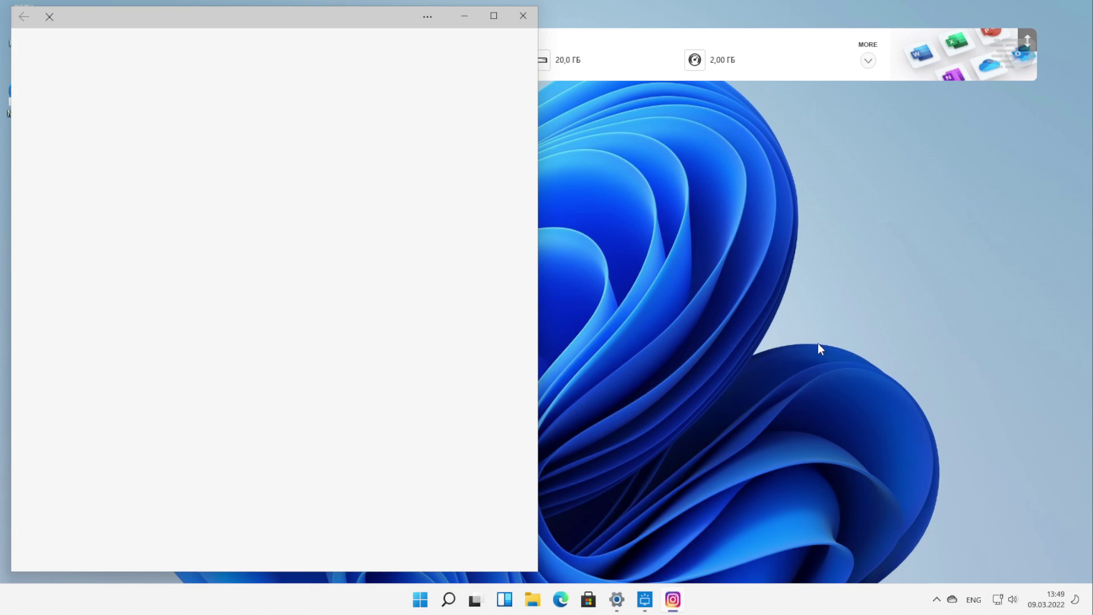
left_click_drag(122, 11, 358, 52)
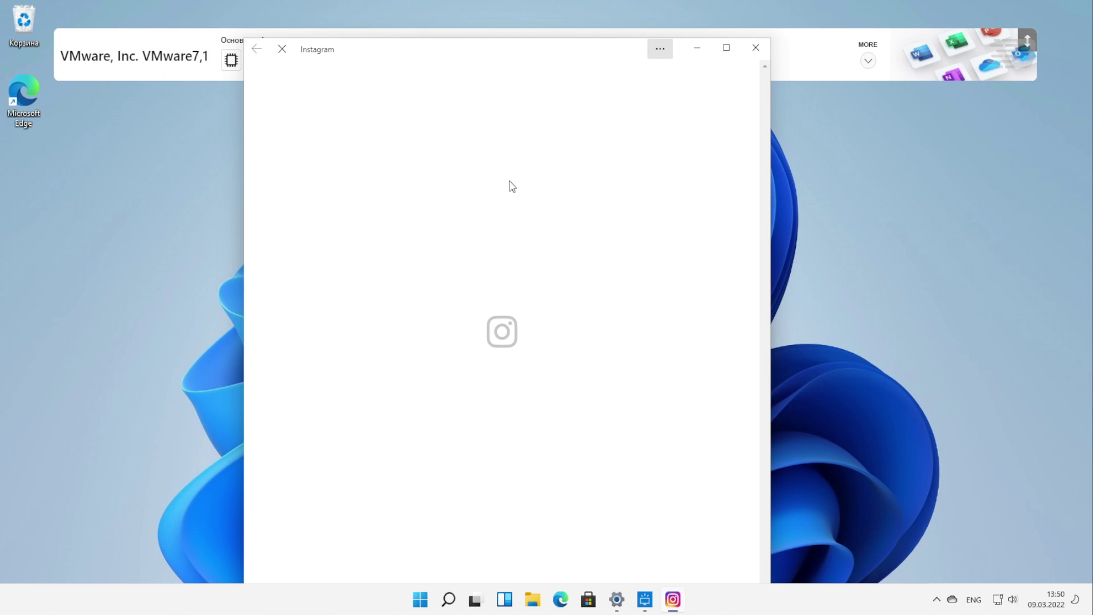
left_click_drag(520, 58, 471, 42)
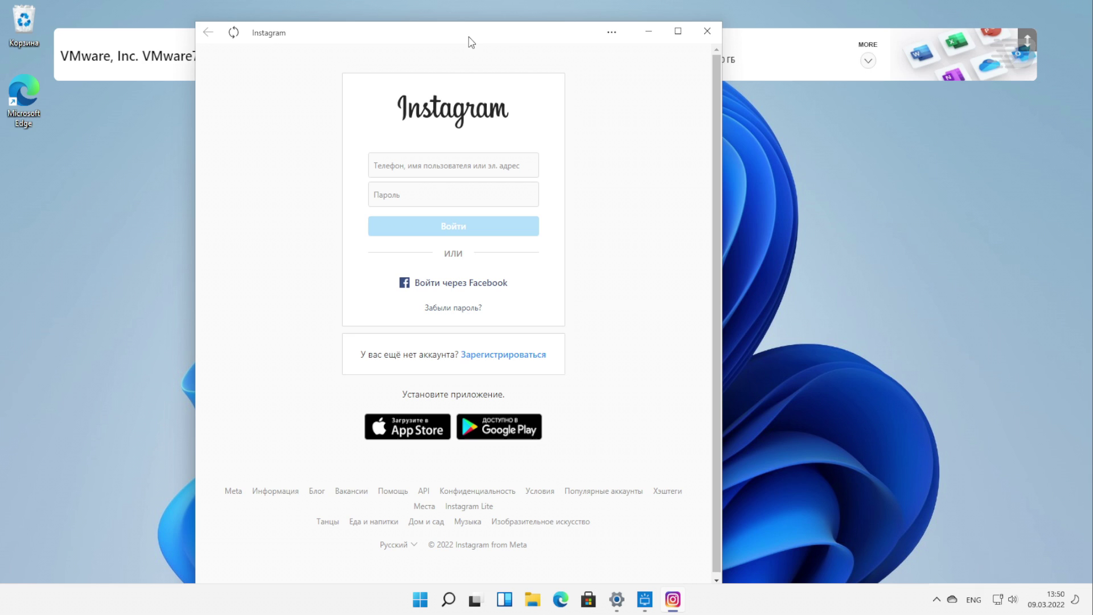
Launch Facebook, view facebook.com site information, then close both Facebook and Instagram
left_click(419, 596)
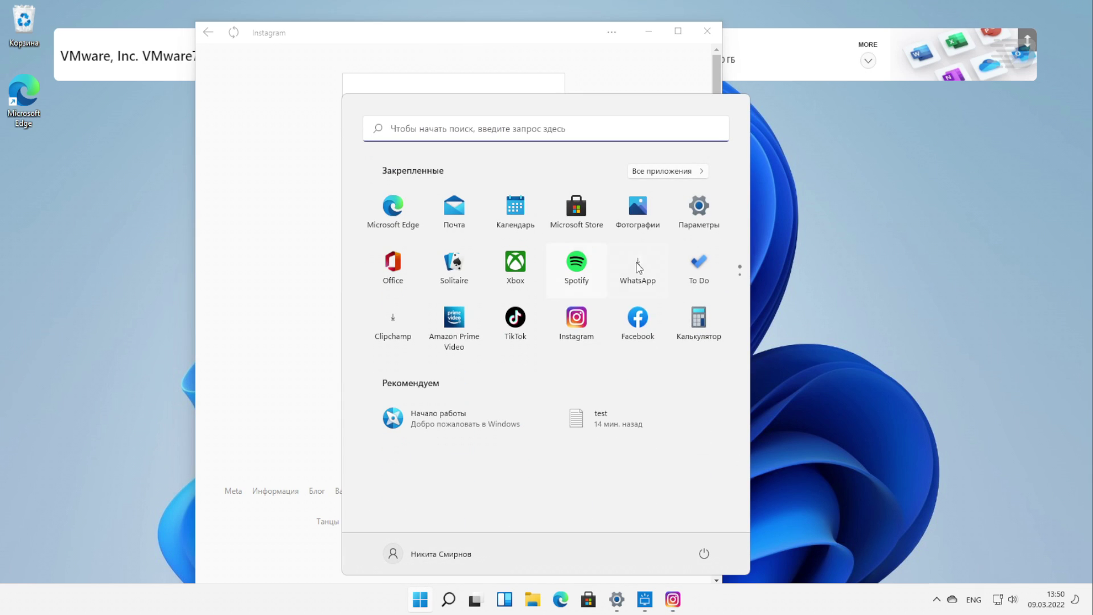
left_click(635, 319)
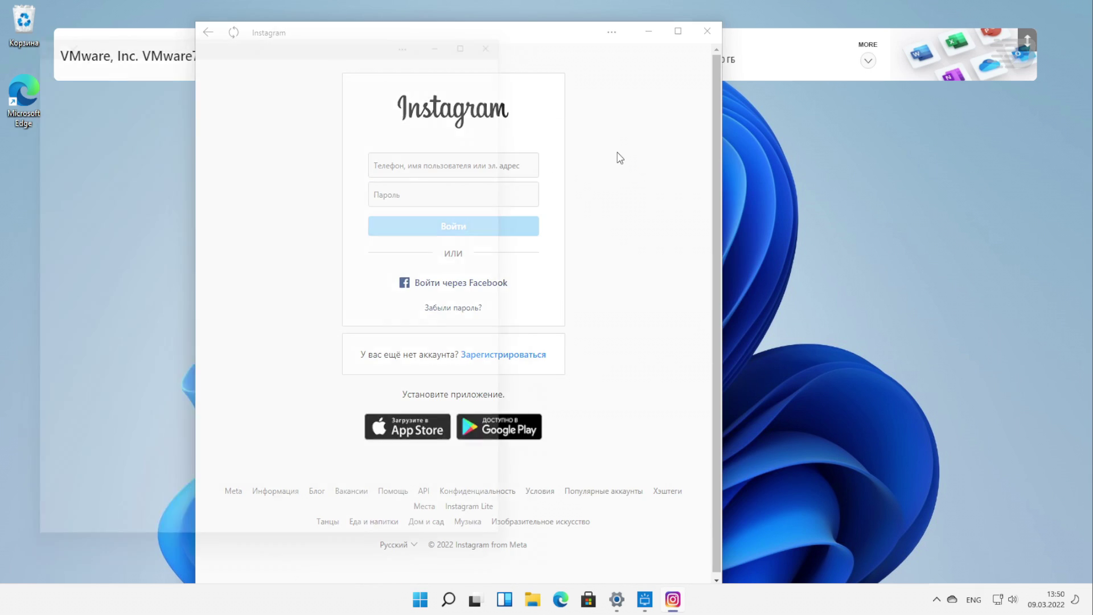
left_click_drag(321, 10, 757, 27)
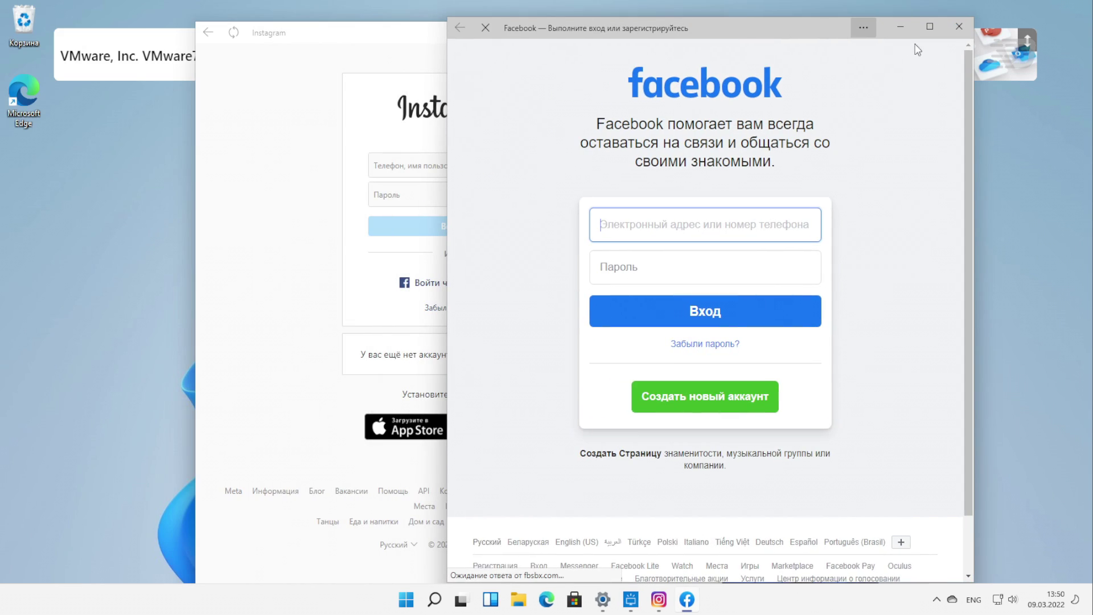
left_click(864, 27)
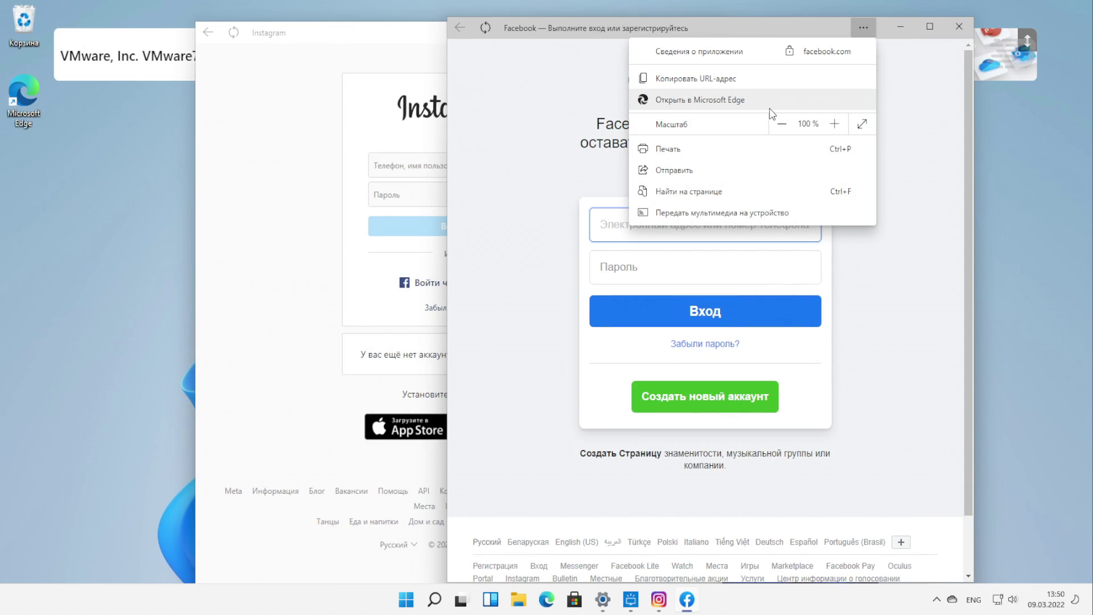
left_click(745, 52)
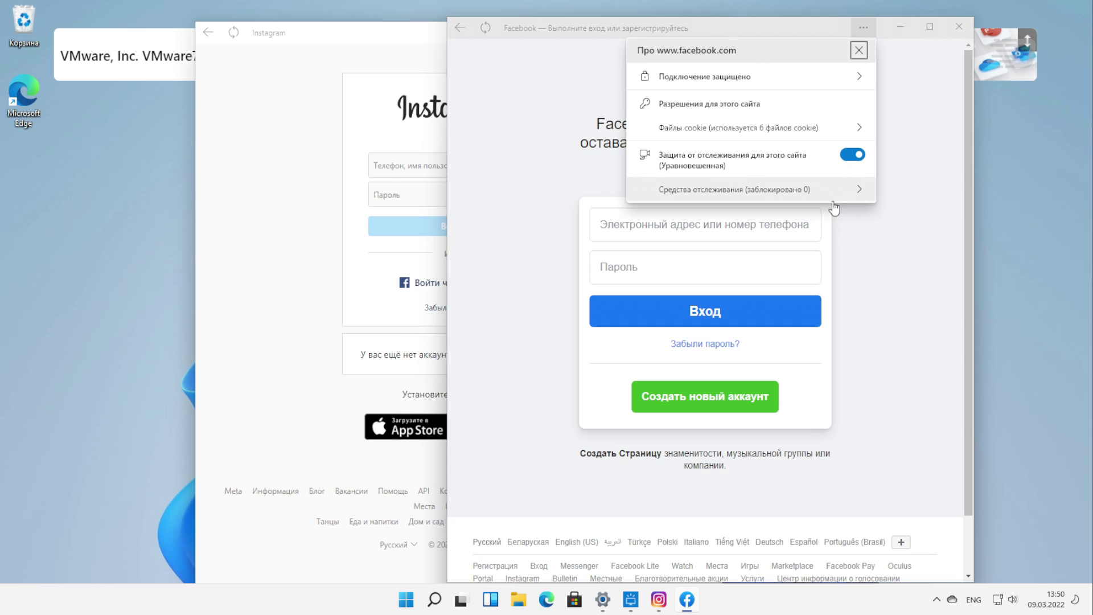
left_click(928, 182)
left_click(958, 26)
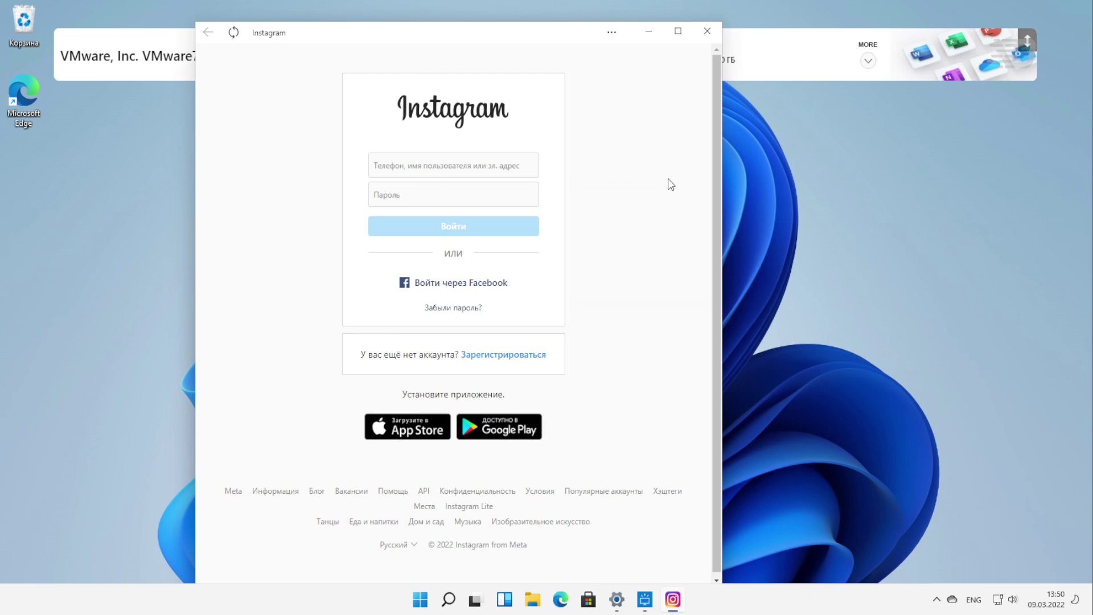
left_click(707, 31)
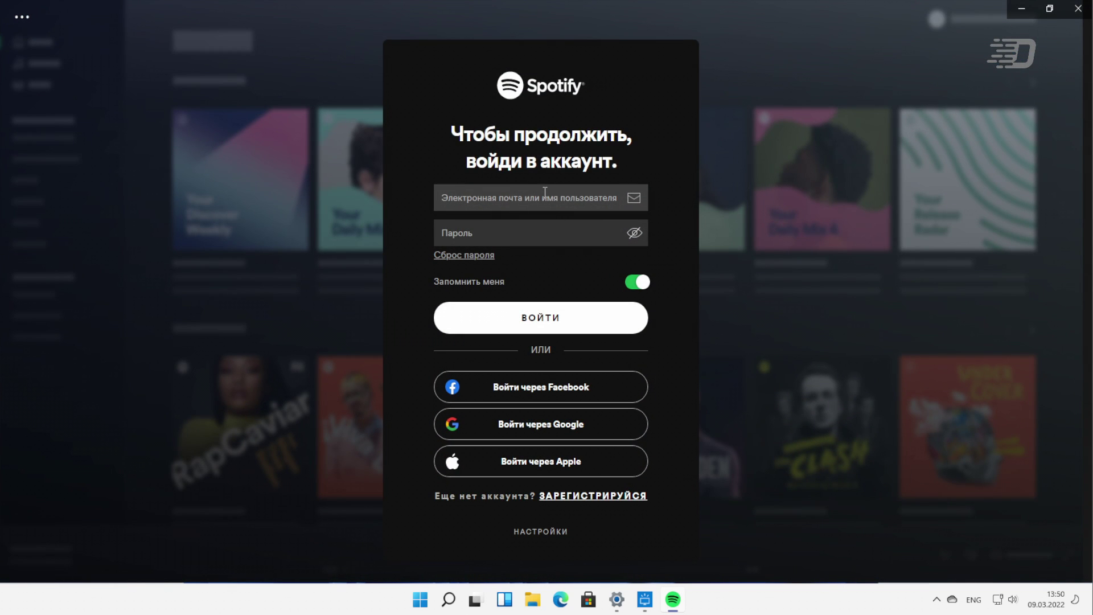
Enter the start of the account username in Spotify, then launch the retail demo preparation app from All apps
type("nikit")
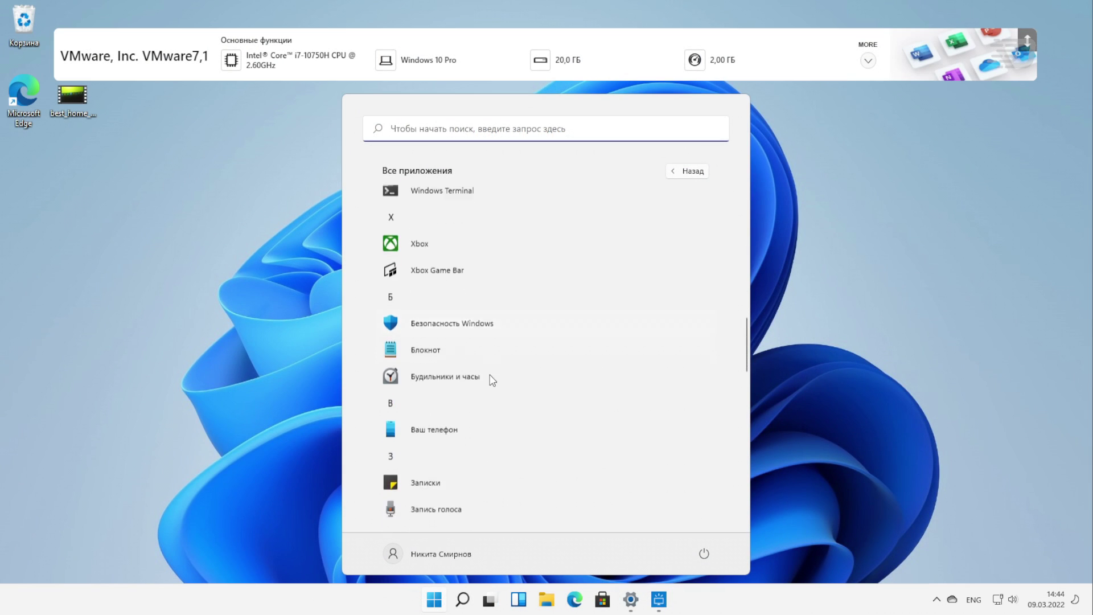
scroll(492, 380, "down", 10)
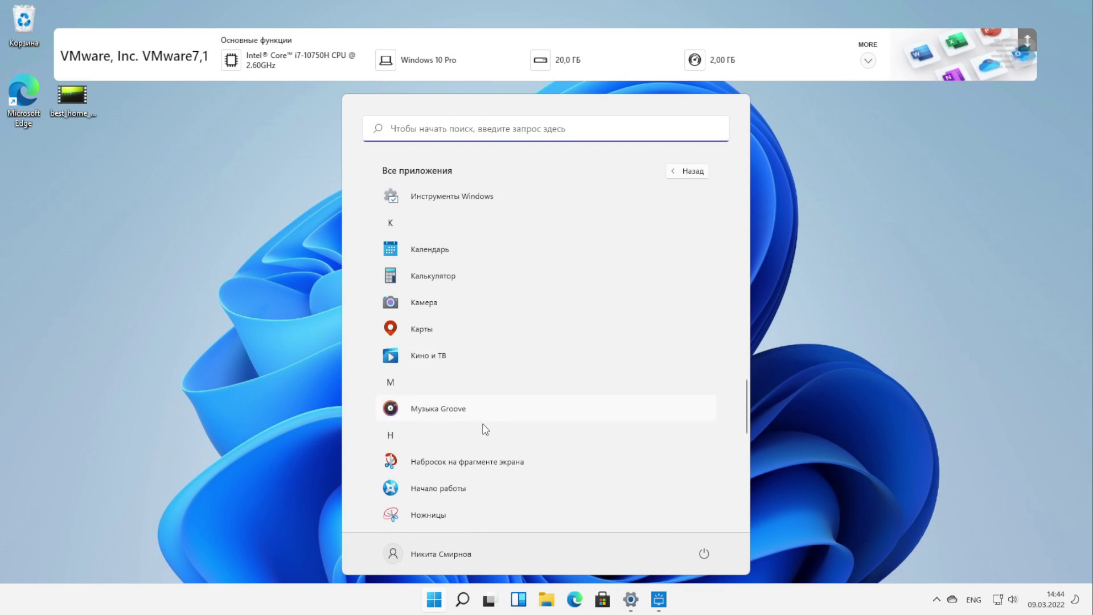
left_click(525, 257)
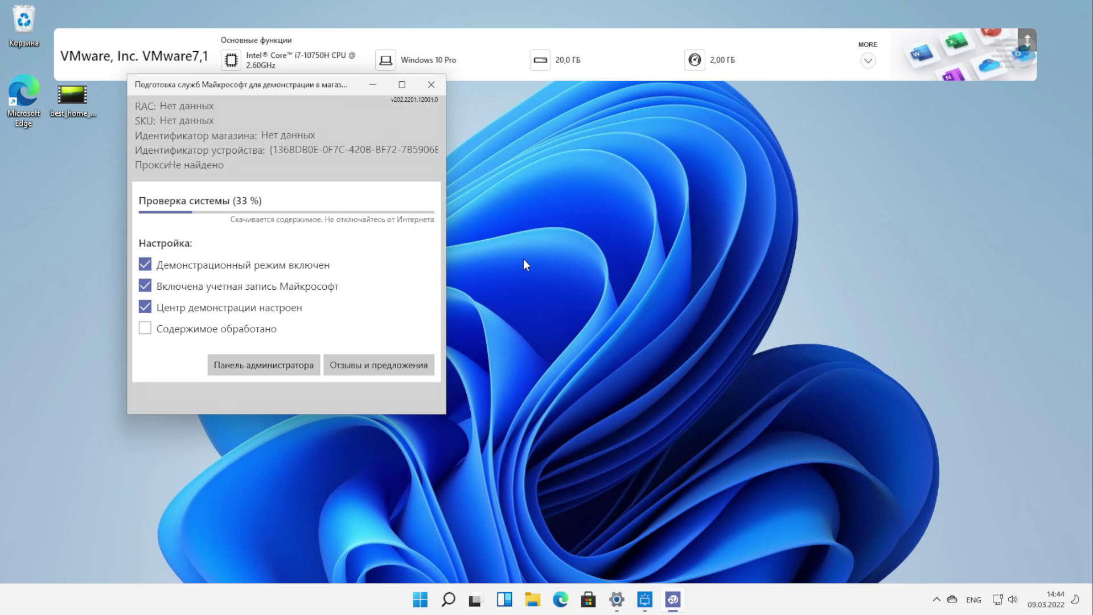
left_click(293, 366)
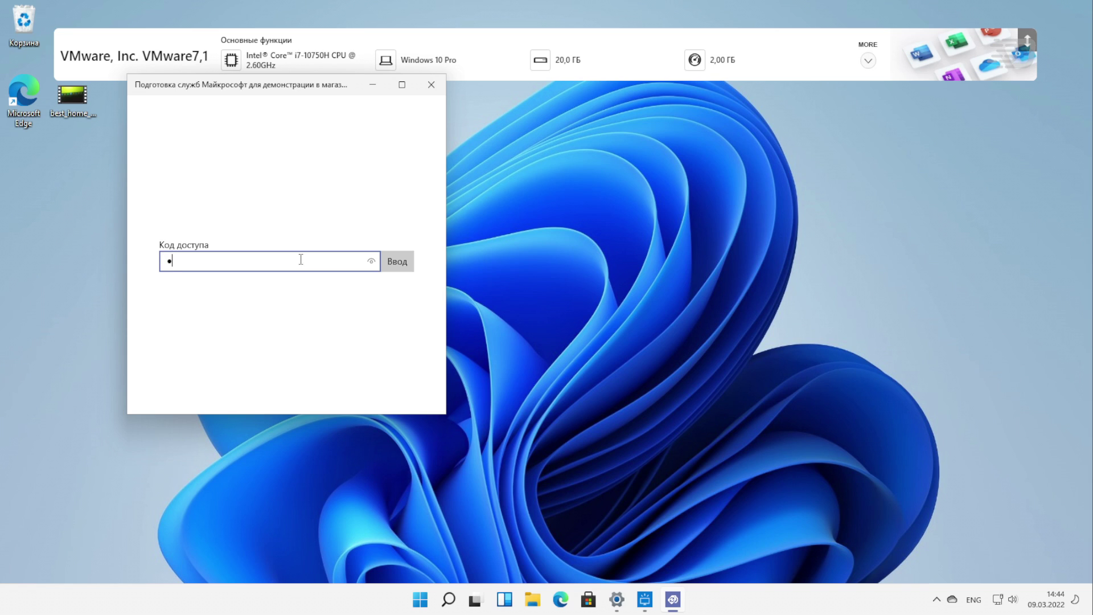
left_click(403, 265)
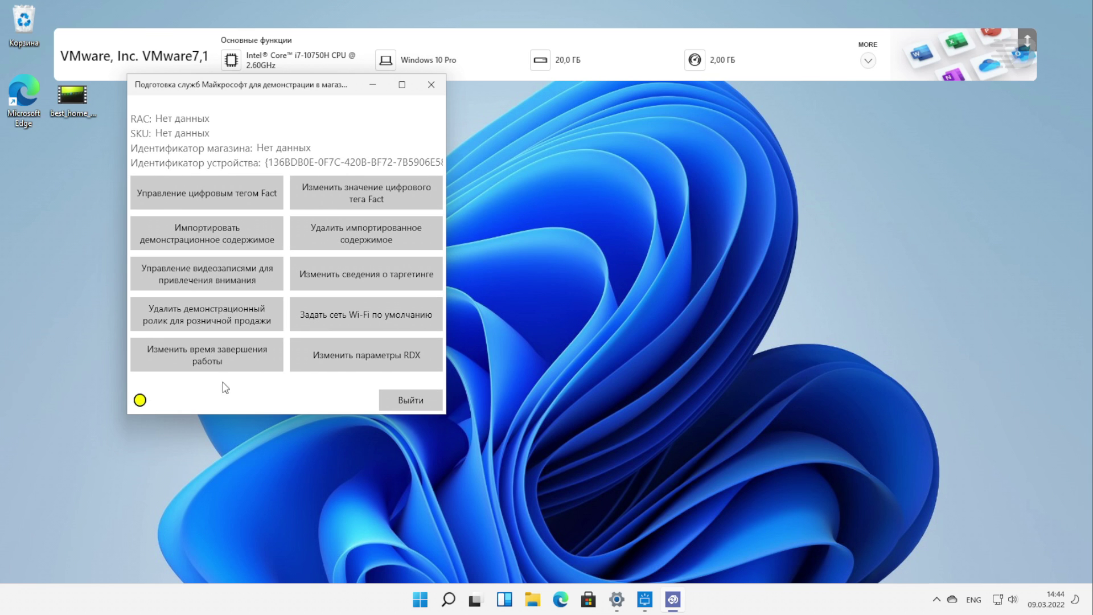
key("super")
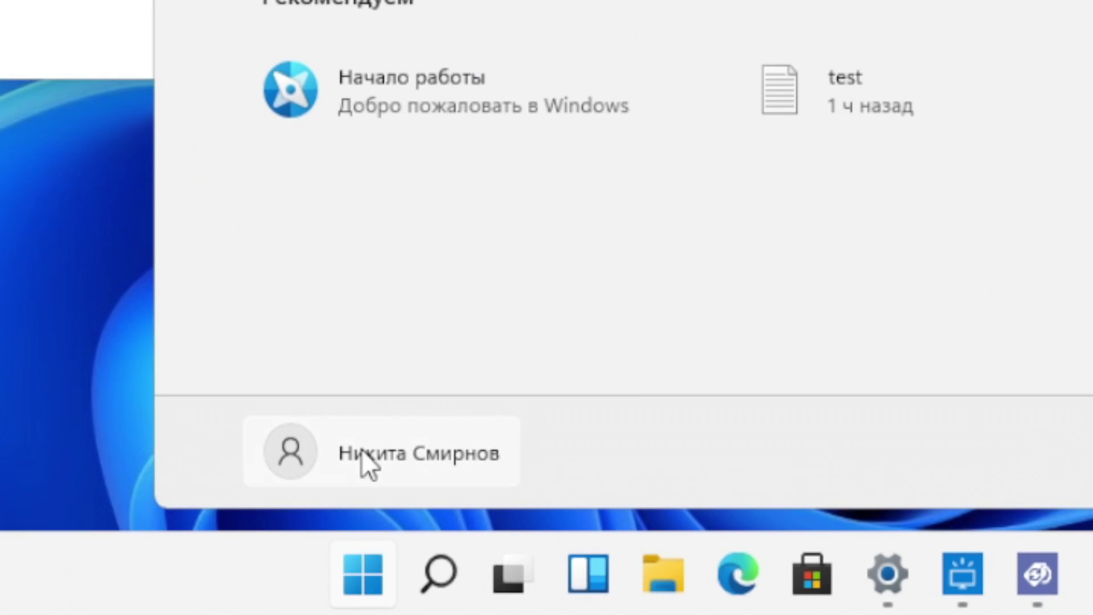
left_click(418, 548)
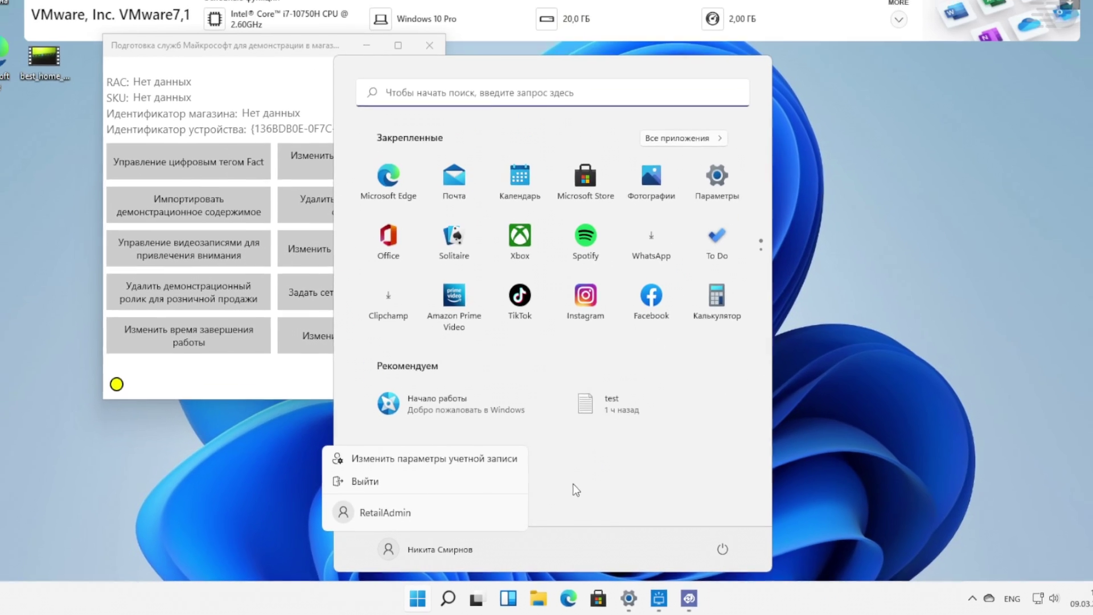
left_click(265, 378)
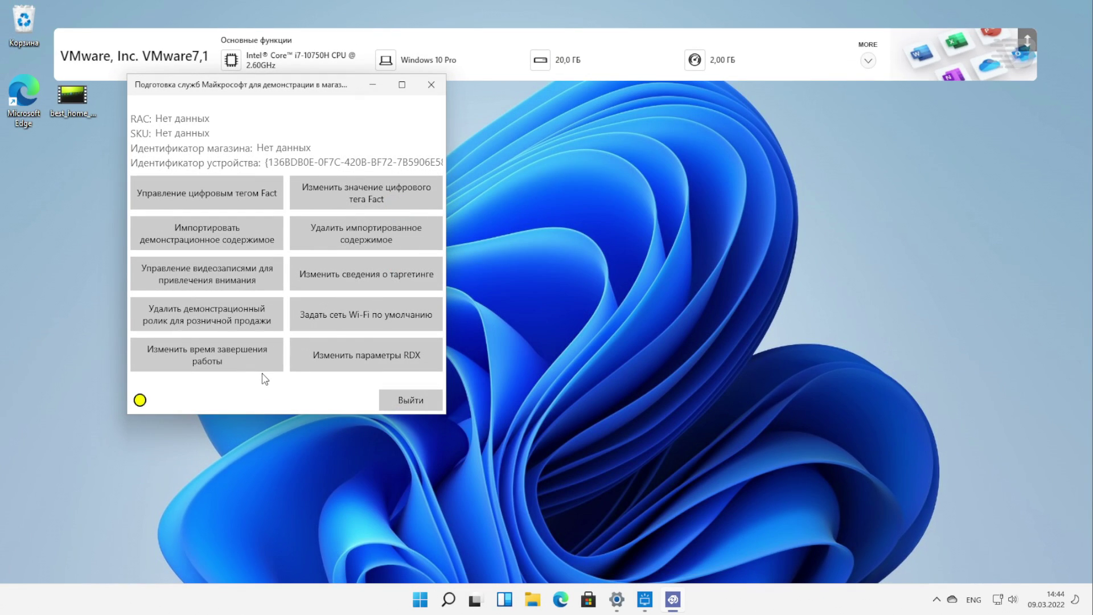
Open Windows Tools and try launching administrative tools, dismissing the app-blocked warnings
left_click(231, 186)
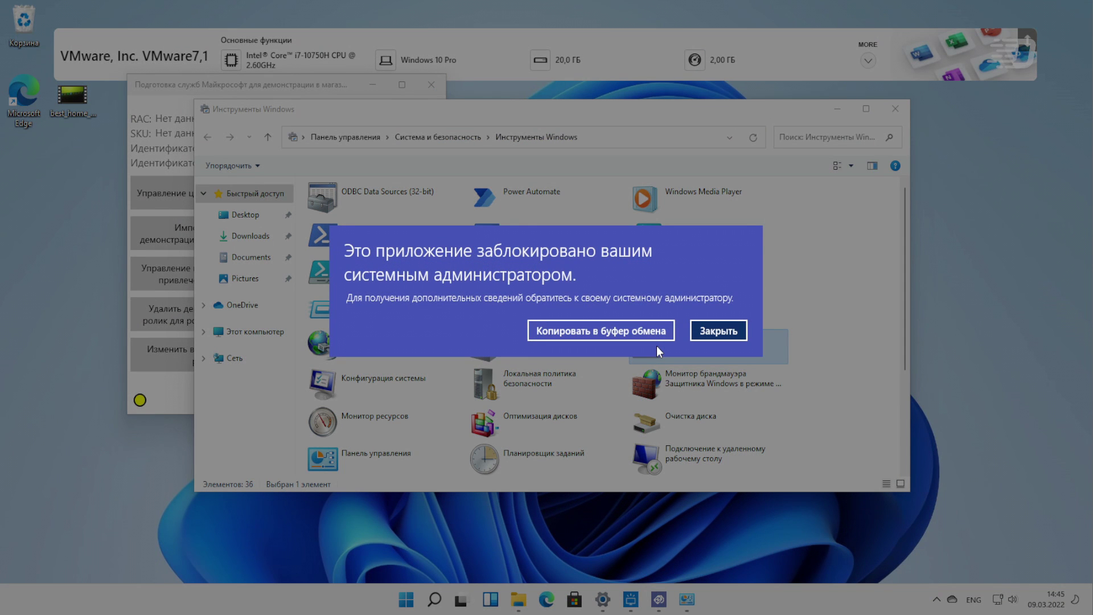
left_click(714, 332)
double_click(688, 344)
left_click(715, 330)
double_click(700, 350)
left_click(711, 331)
scroll(562, 354, "down", 5)
scroll(562, 354, "up", 5)
Run Windows PowerShell (x86) as administrator with the RetailAdmin password, then re-enter the demo tool's access code
right_click(649, 234)
right_click(516, 233)
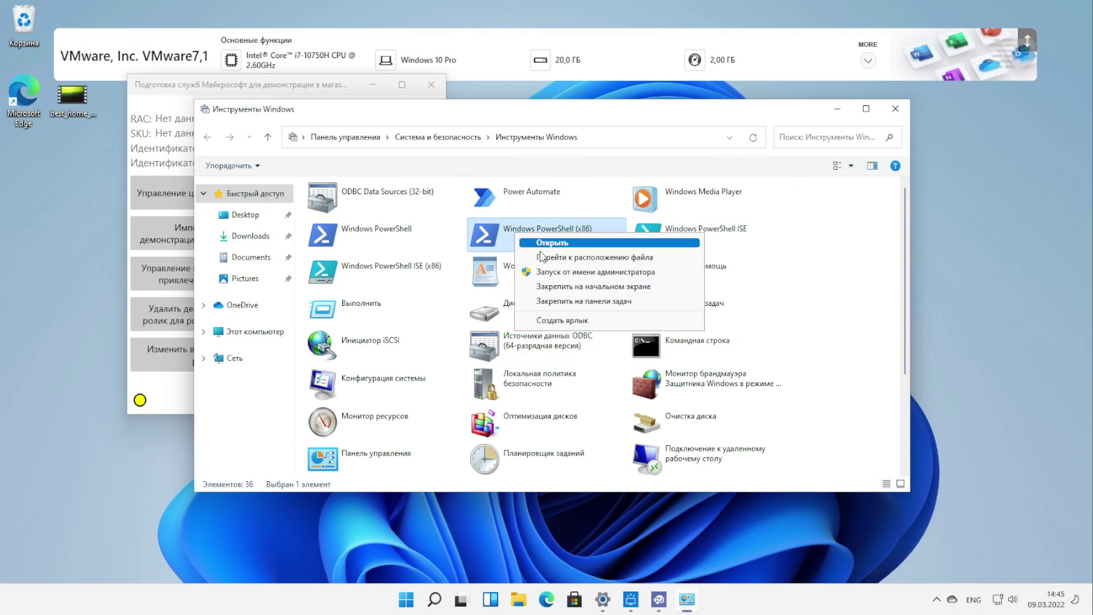
left_click(569, 272)
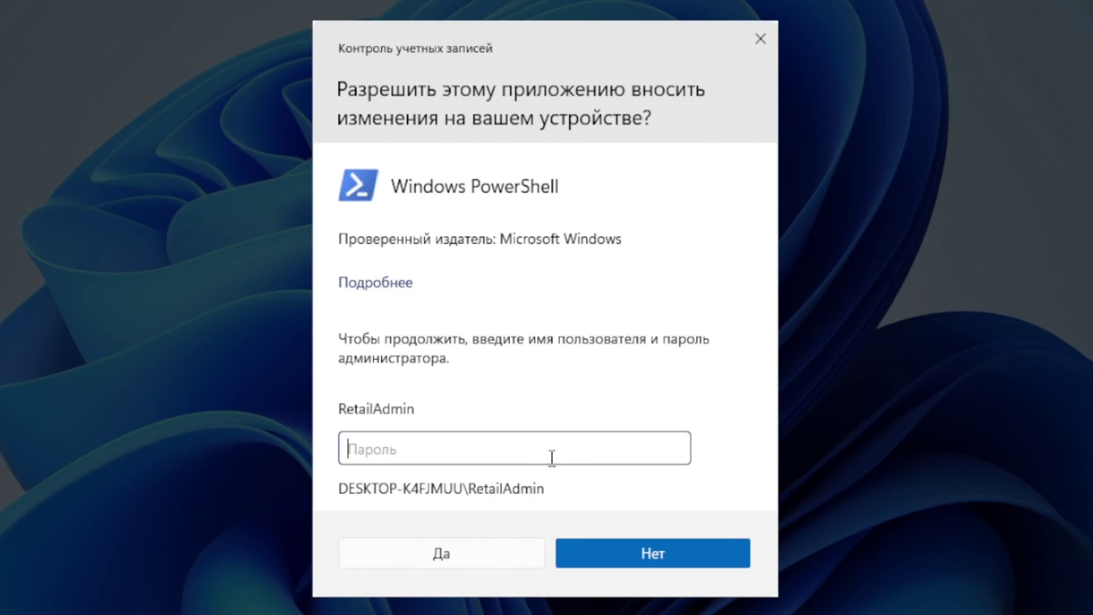
type("123456")
left_click(535, 550)
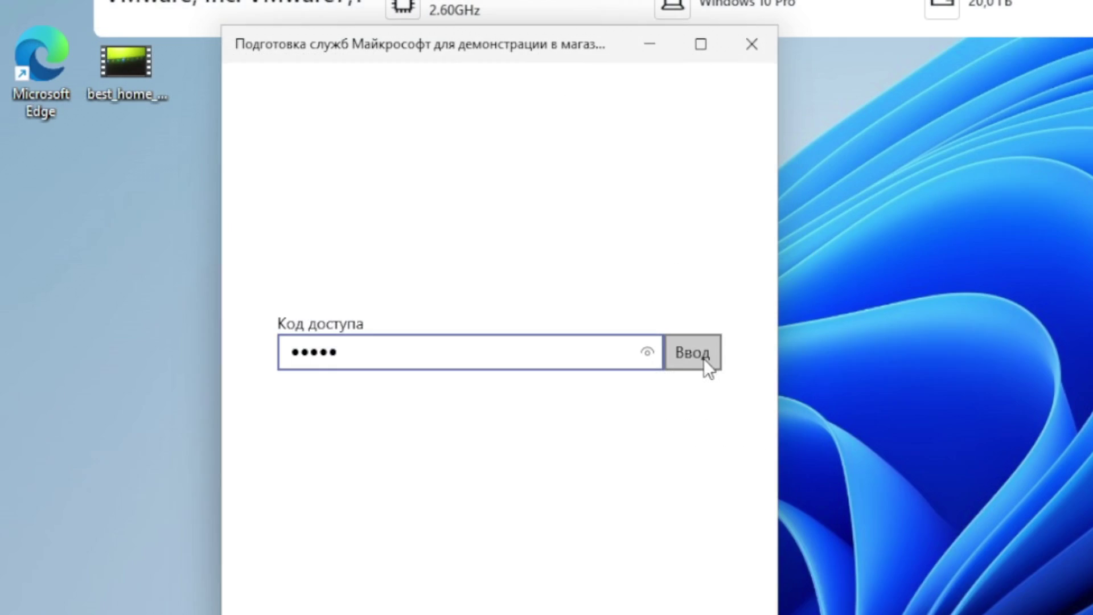
left_click(400, 265)
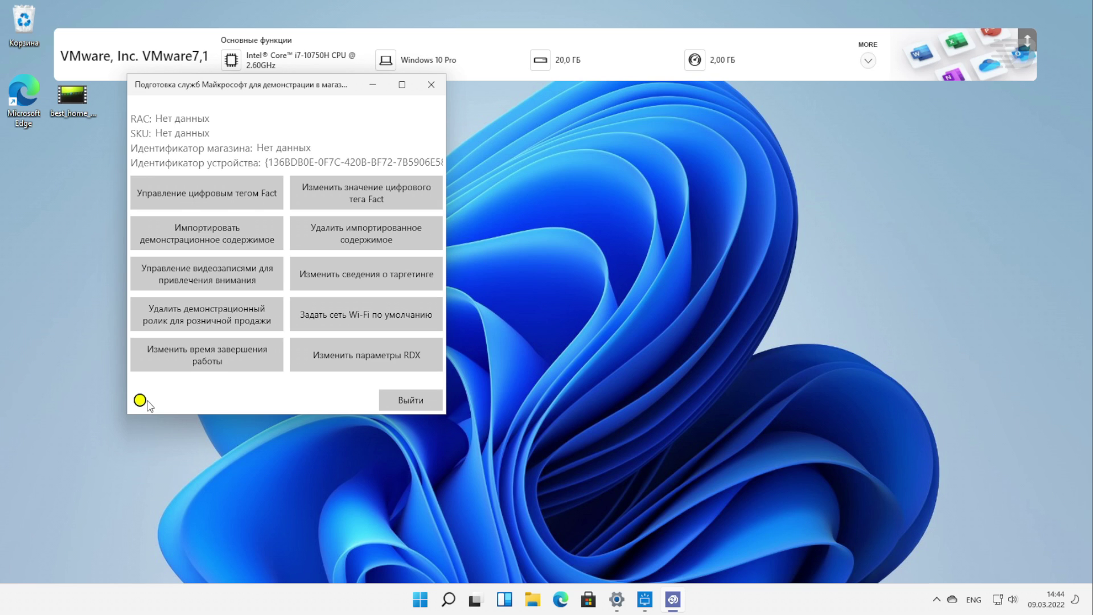
In the price and specifications form, choose Windows_attract.wmv as the attract video
left_click(246, 285)
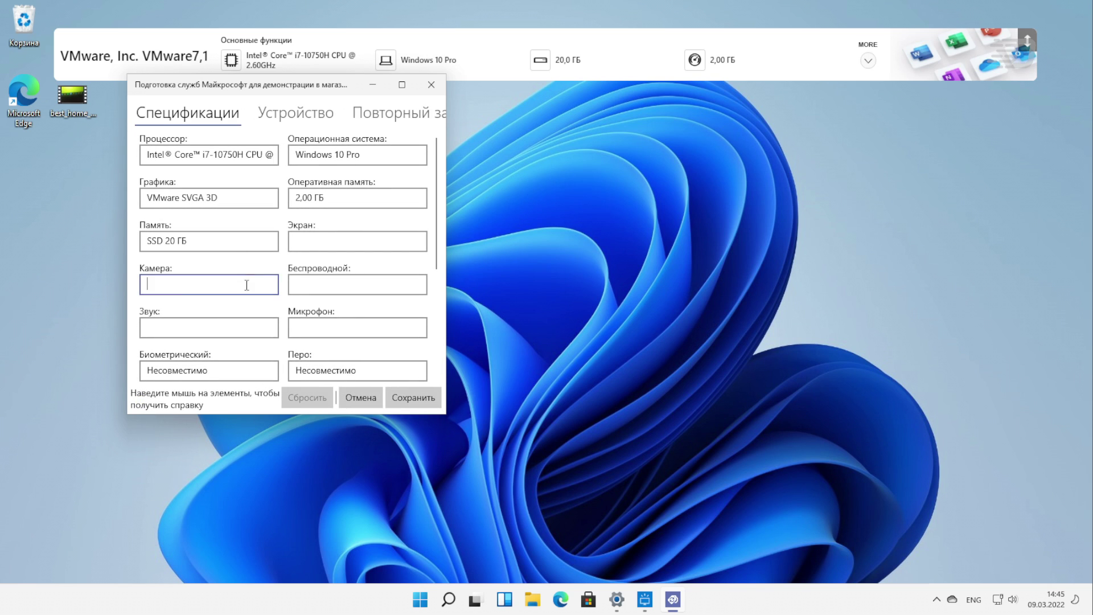
scroll(247, 284, "down", 3)
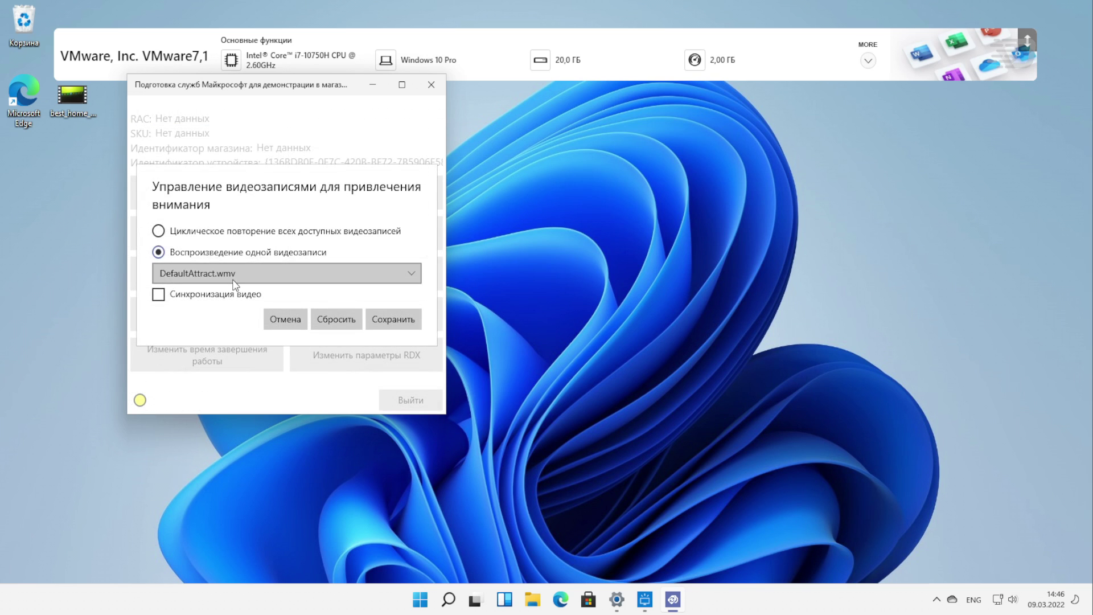
left_click(235, 284)
left_click(236, 293)
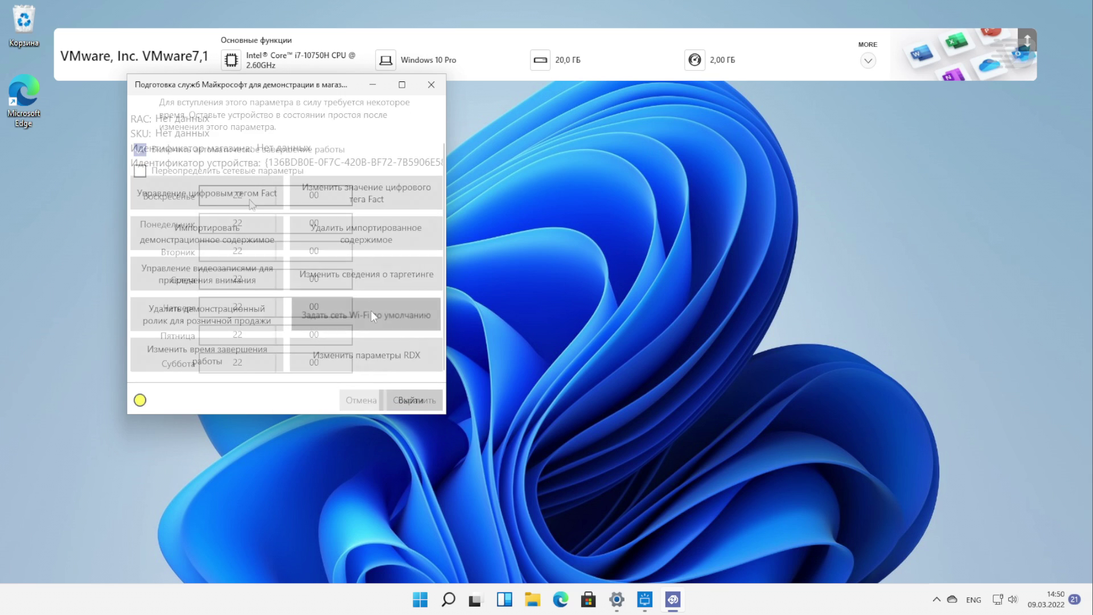
Cancel the default Wi-Fi settings unchanged, and open then close the demo-content import folder chooser
left_click(371, 309)
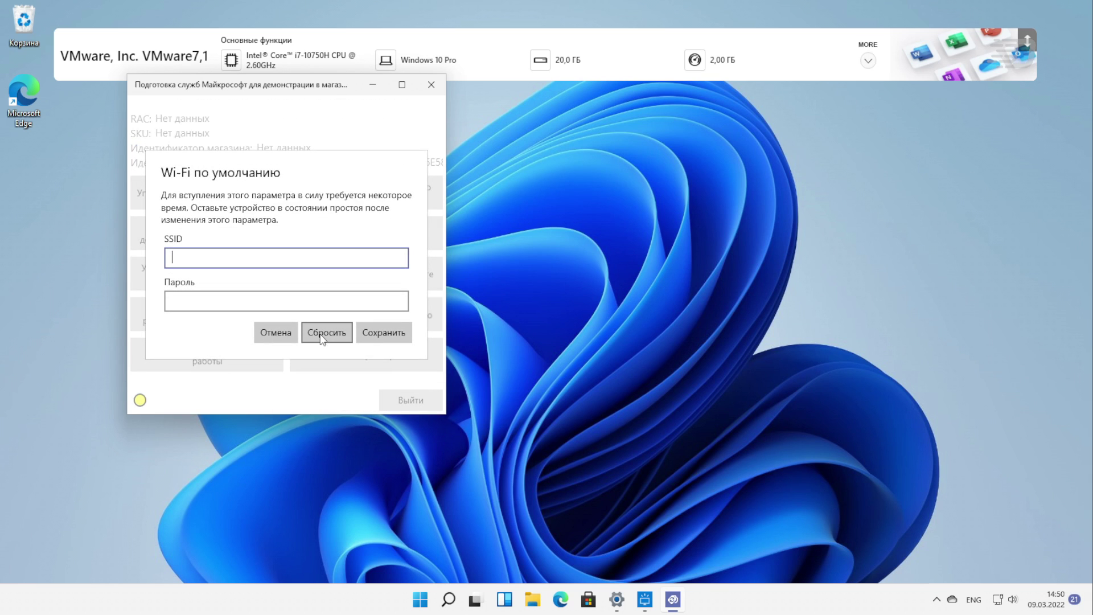
left_click(284, 335)
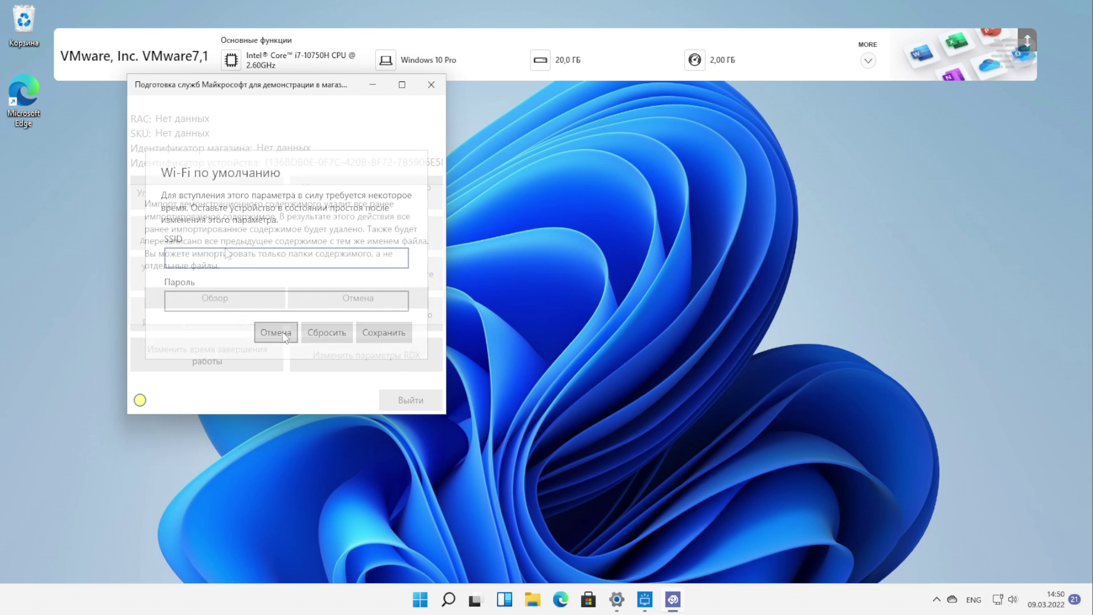
left_click(234, 298)
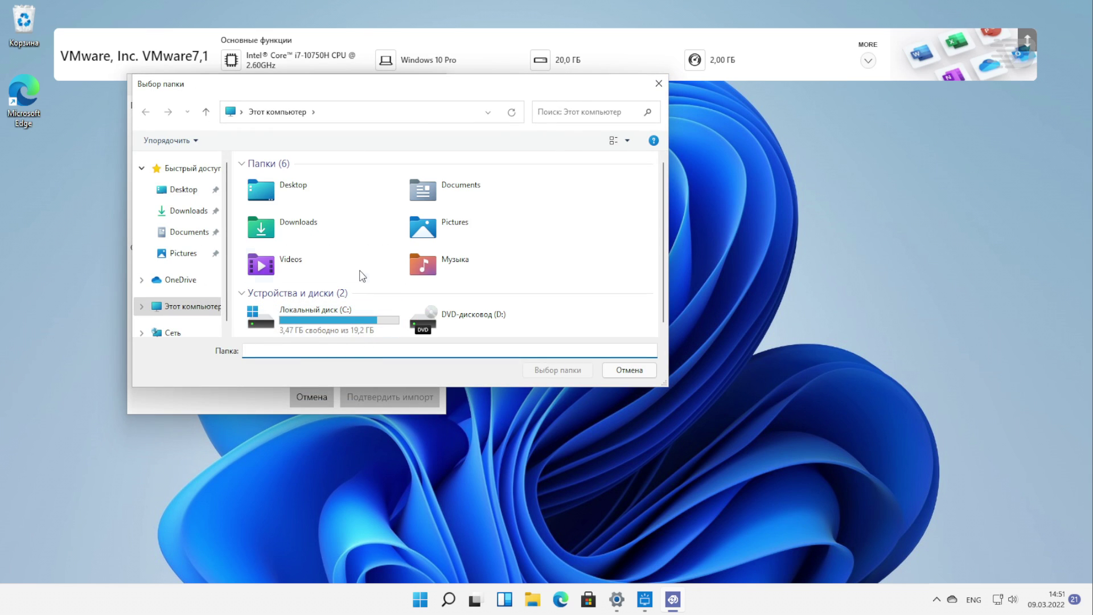
left_click_drag(190, 92, 556, 111)
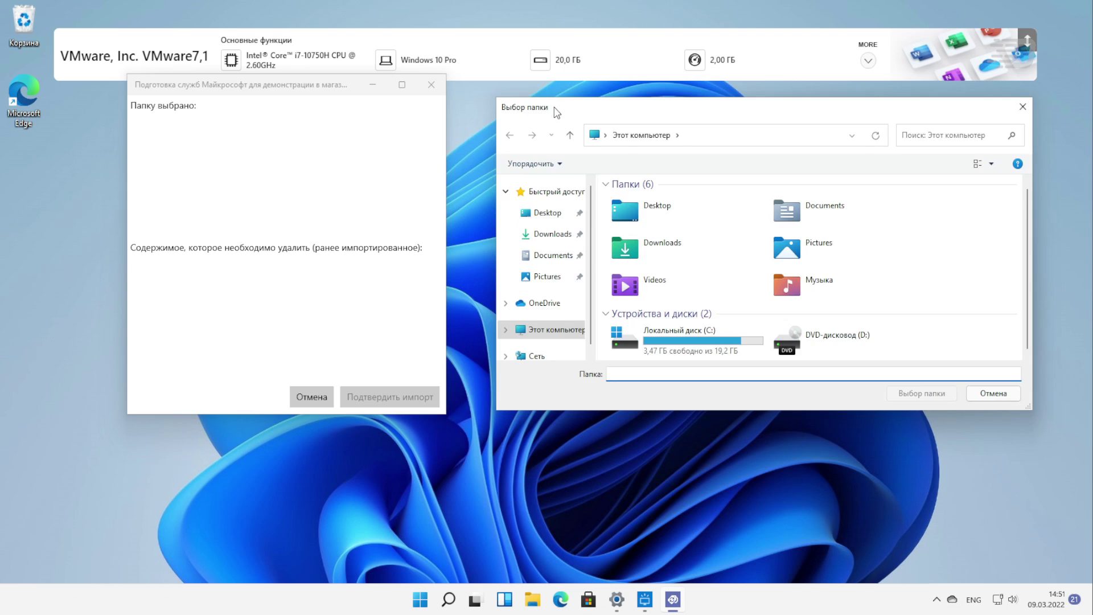
key("Escape")
left_click(411, 357)
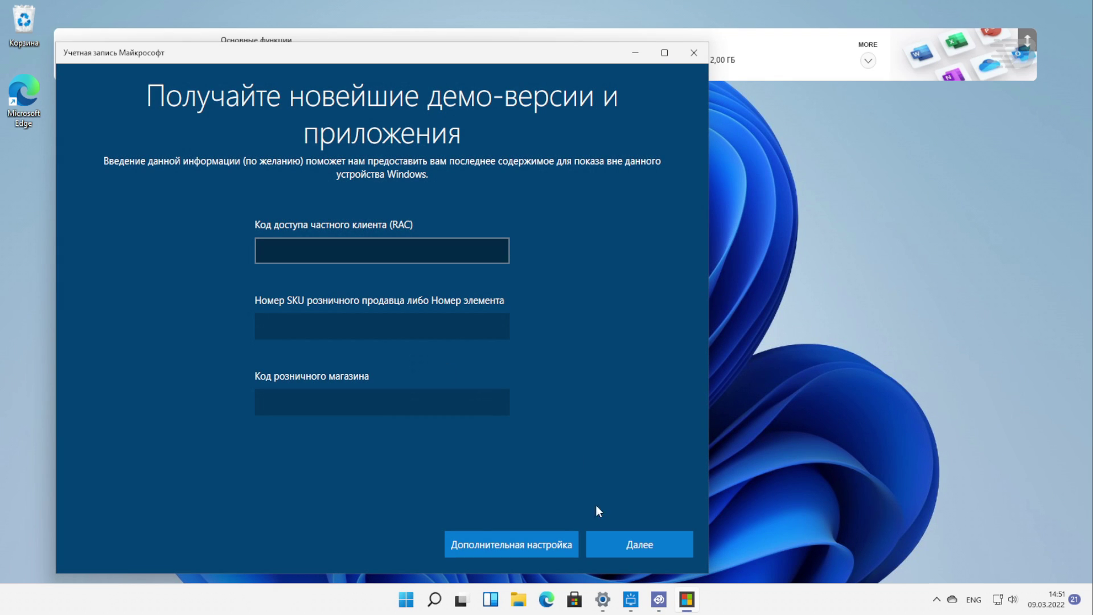
Under Дополнительная настройка, remove RDX to restore factory settings, then click Закончить
left_click(558, 538)
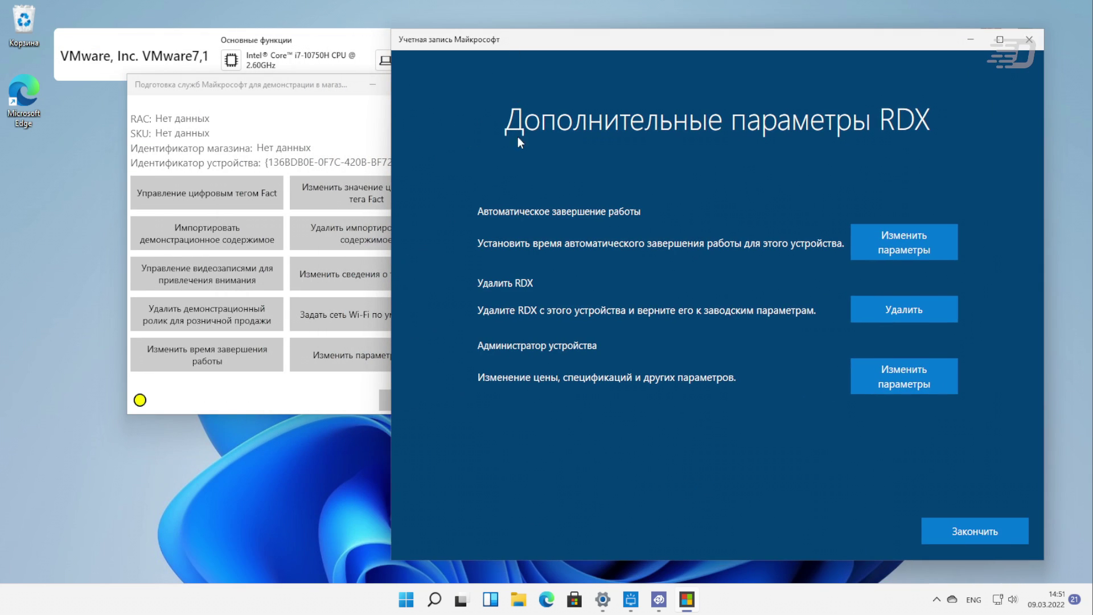
left_click(915, 308)
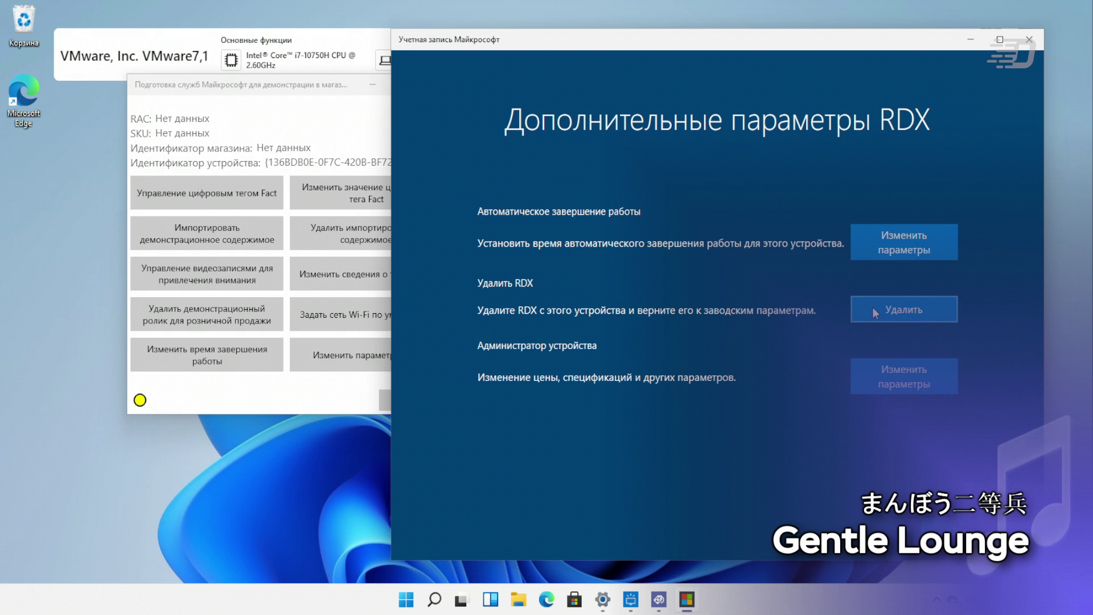
left_click(1030, 39)
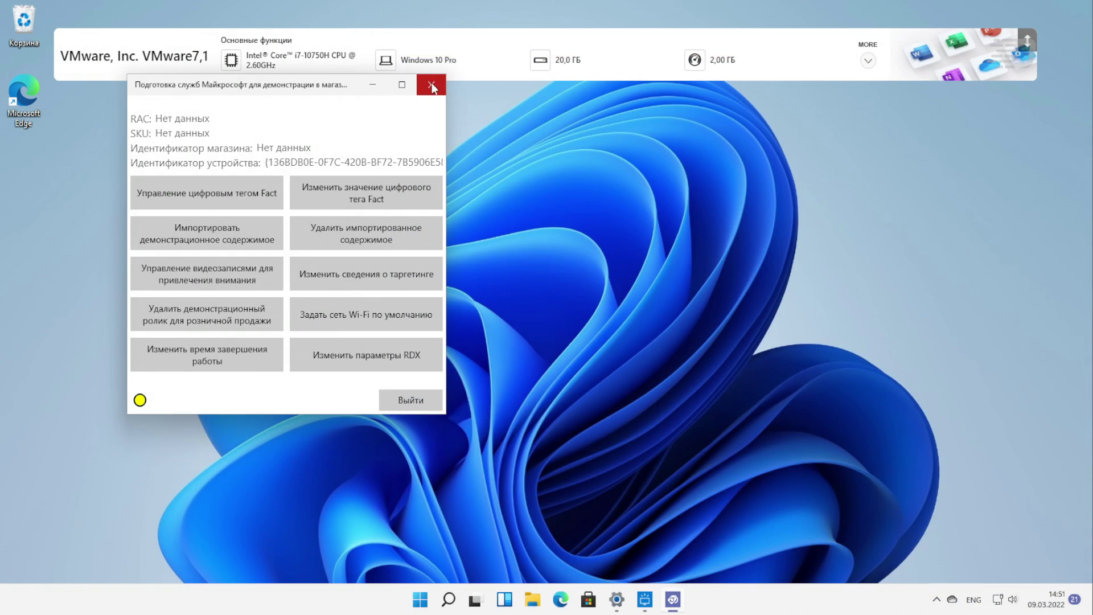
Close the demo preparation tool, launch Calendar, and shrink and move its window to the upper left
left_click(428, 85)
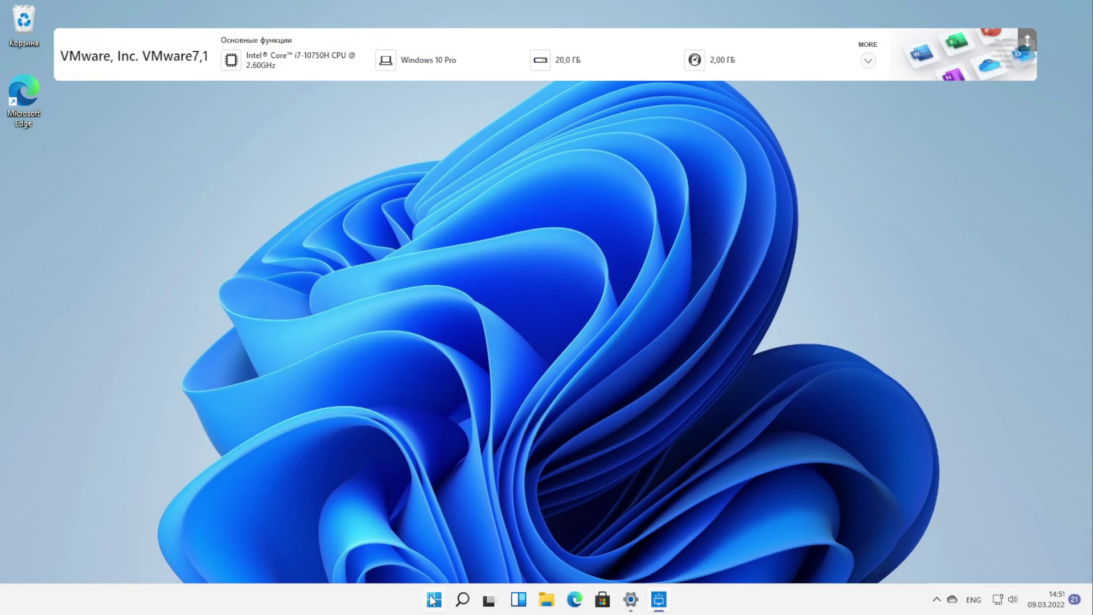
left_click(439, 601)
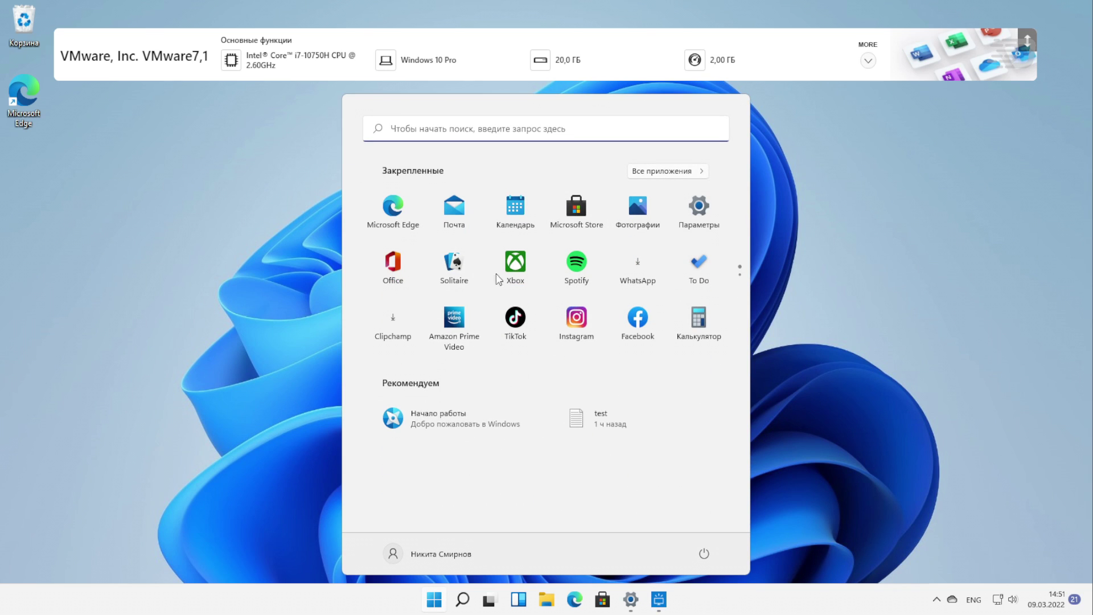
left_click(510, 208)
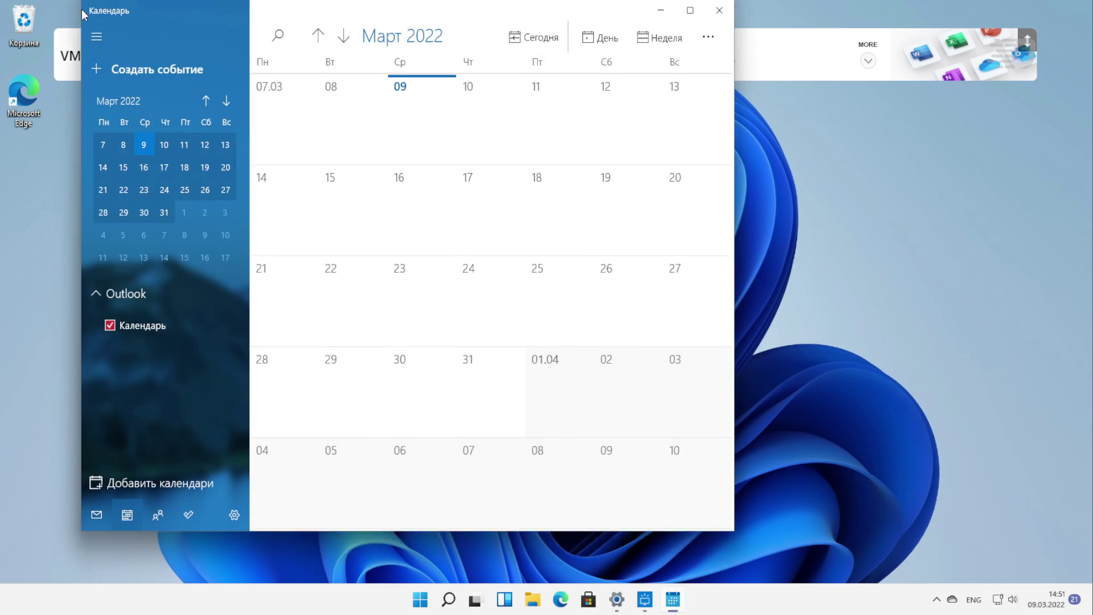
left_click_drag(80, 5, 139, 102)
left_click_drag(205, 120, 127, 91)
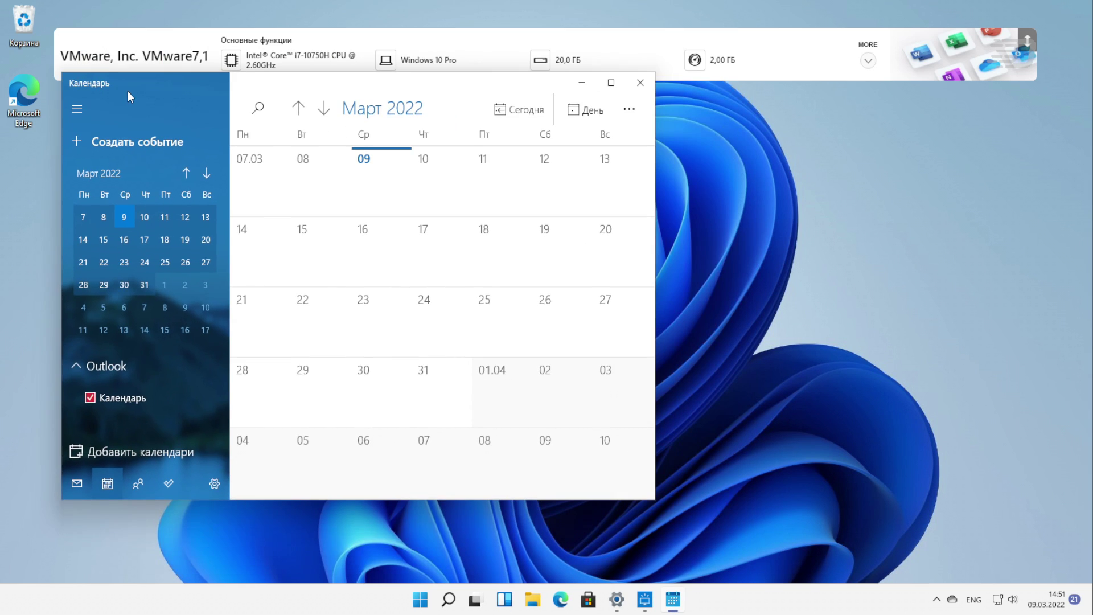
Toggle Calendar's sidebar, view its settings and About page, then close Calendar
left_click(77, 108)
left_click(77, 107)
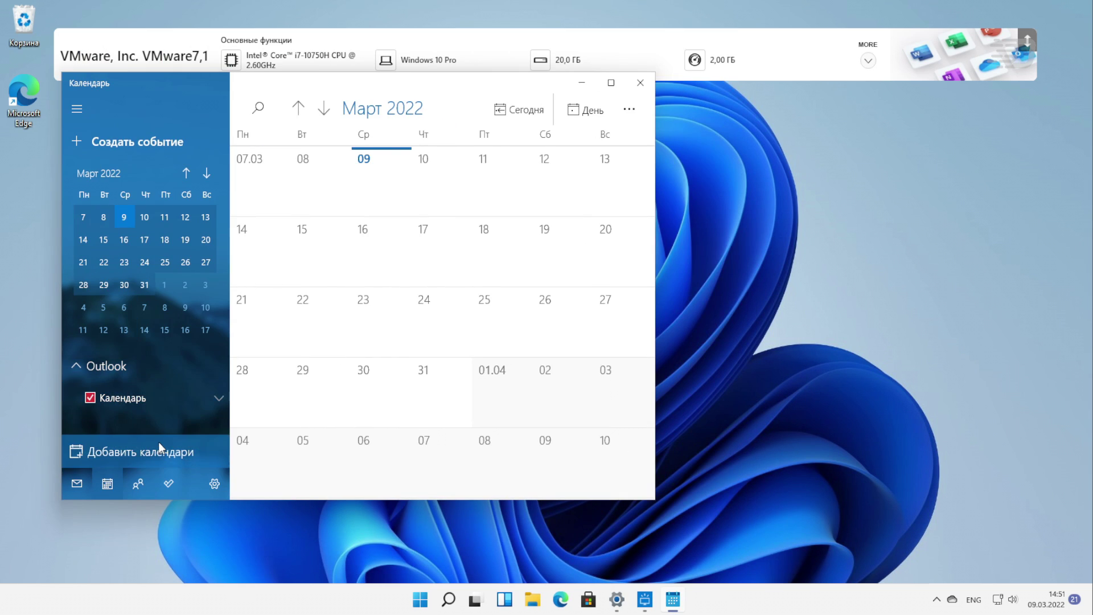
left_click(214, 483)
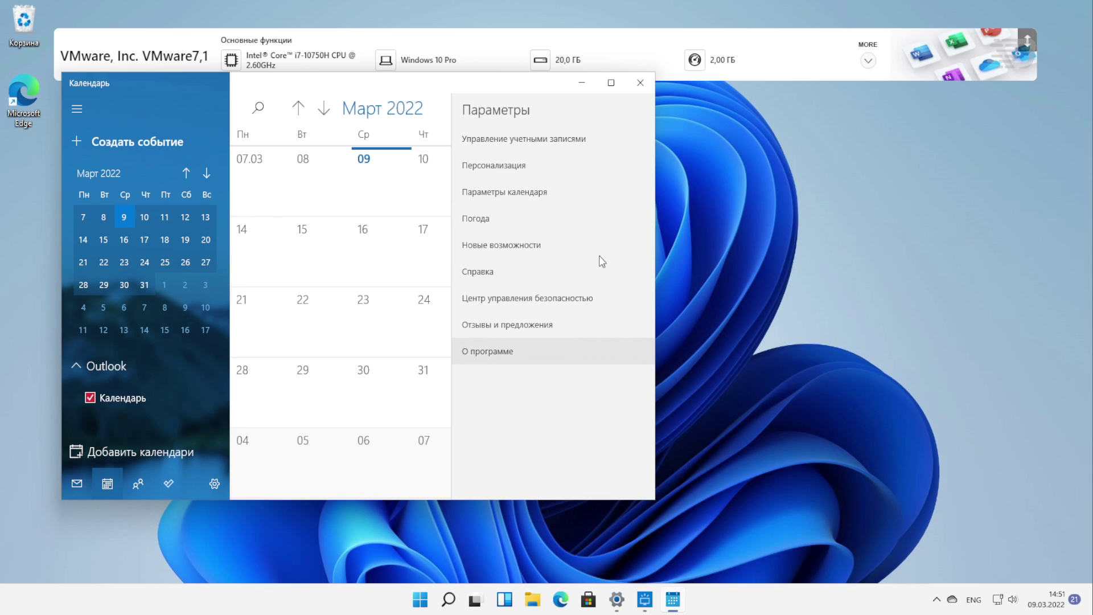
left_click(512, 351)
left_click(640, 82)
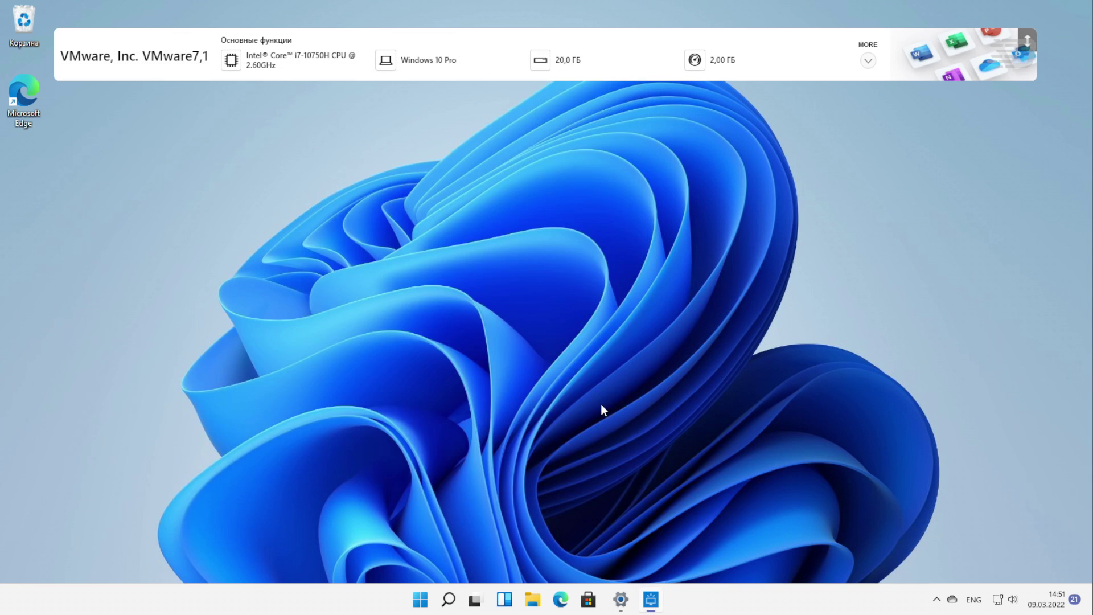
Show all apps and dismiss OneDrive's privacy notice and help-and-settings options list
left_click(439, 600)
left_click(667, 171)
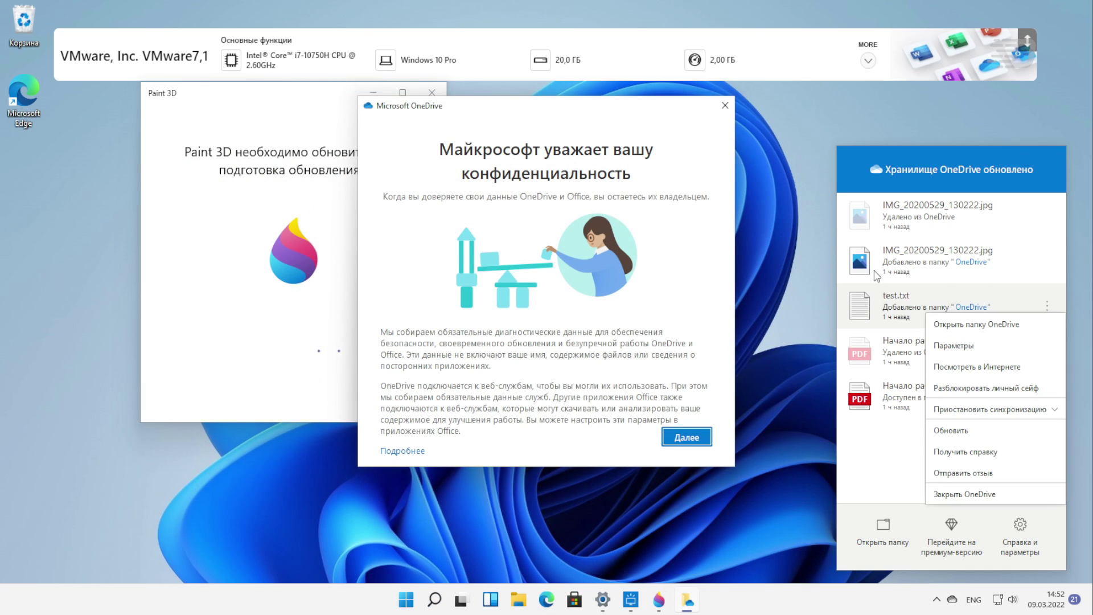
left_click(725, 106)
left_click(883, 450)
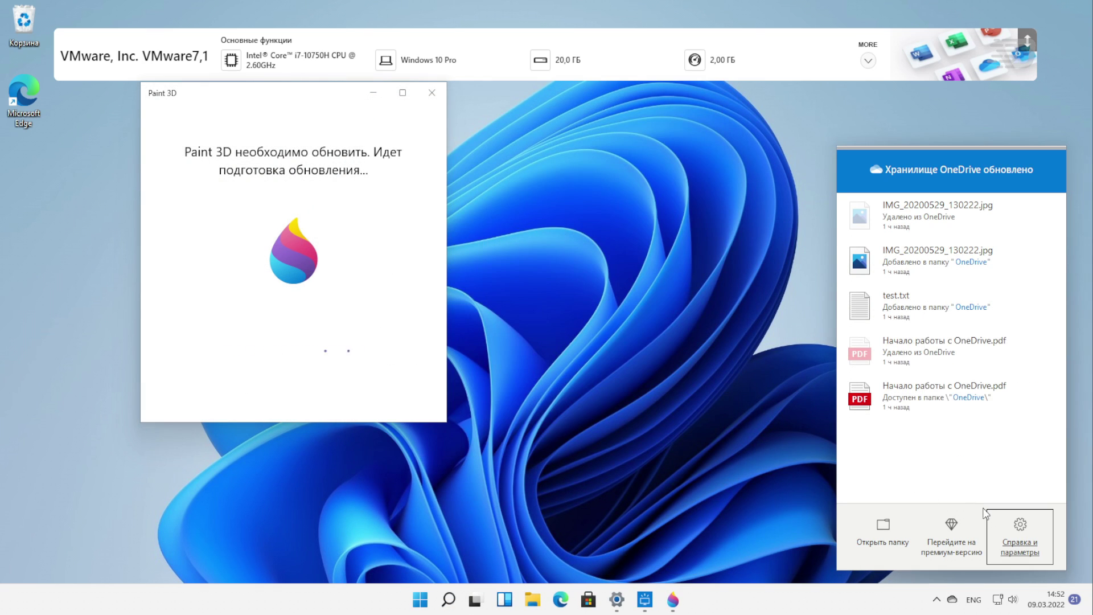
left_click(1013, 525)
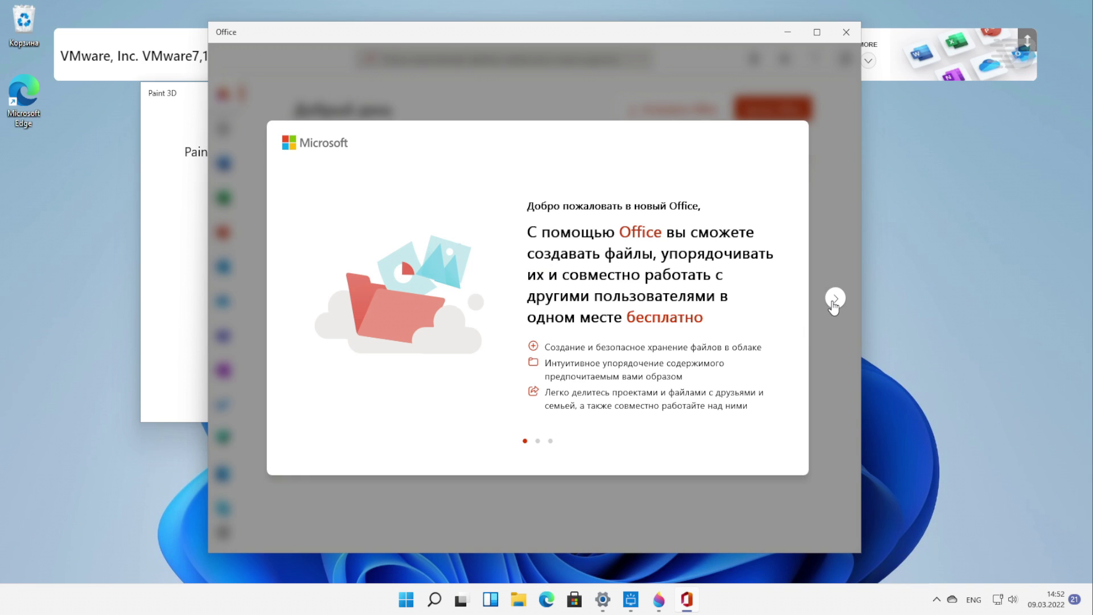
Finish the Office welcome tour and agree to pin Office to the taskbar
left_click(835, 298)
left_click(835, 297)
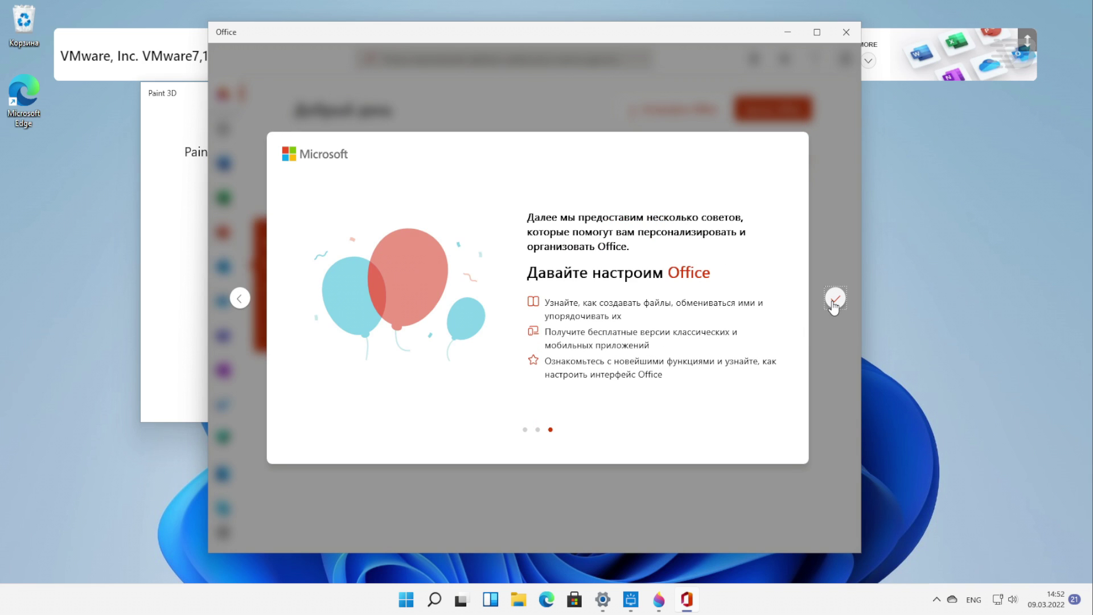
left_click(834, 299)
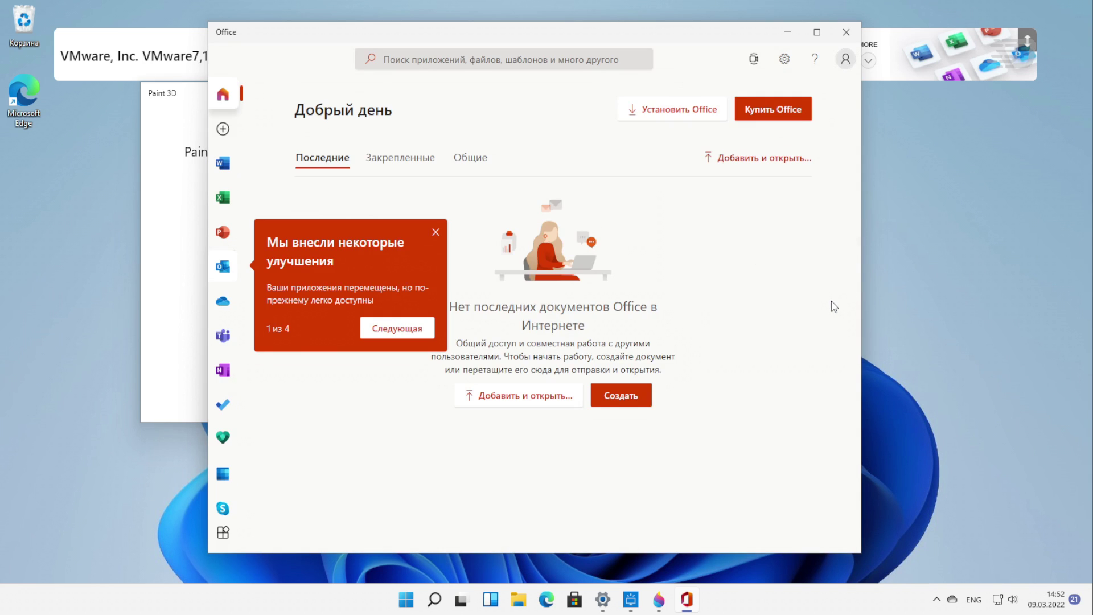
left_click(466, 324)
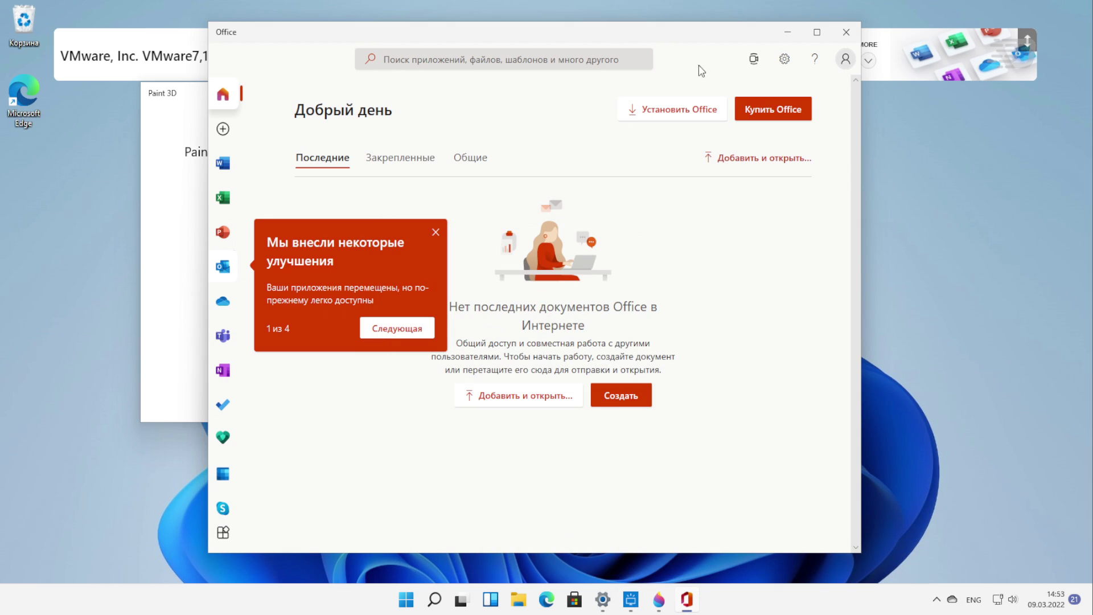
left_click(845, 59)
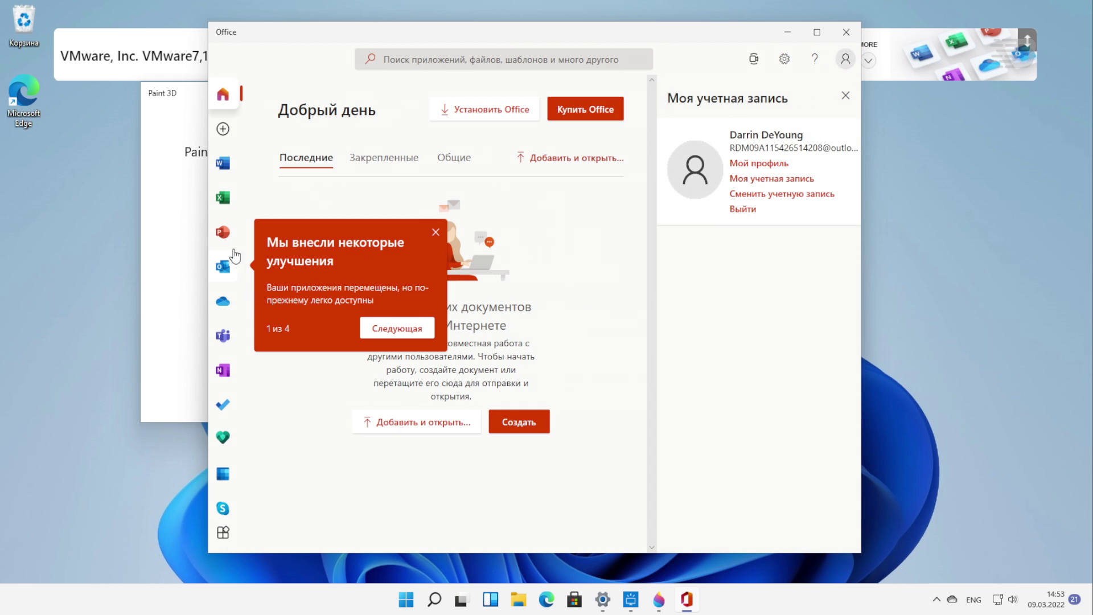
left_click(222, 163)
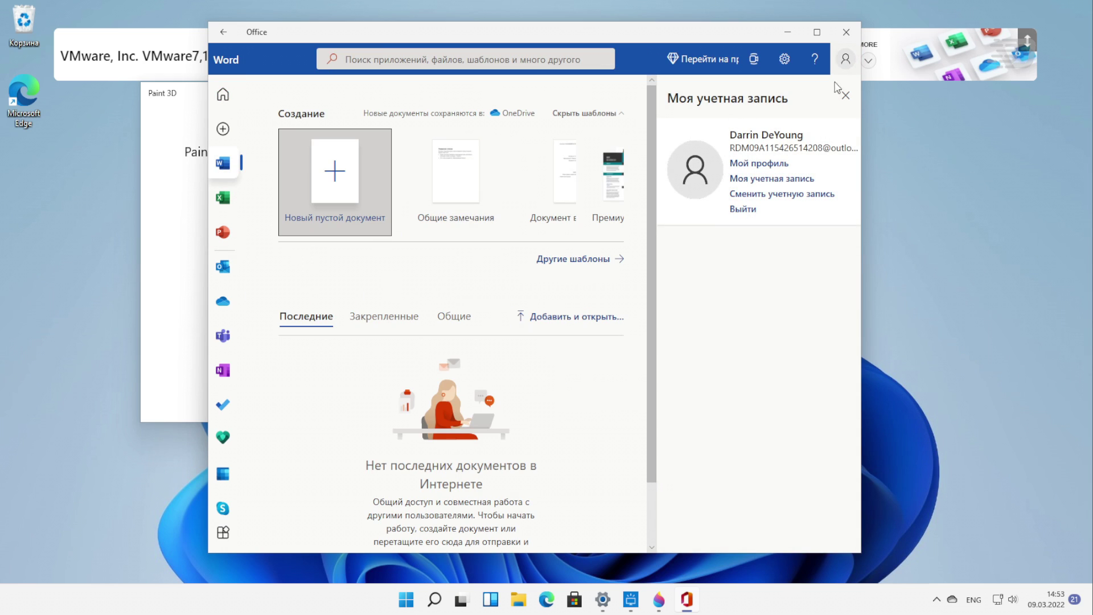
left_click(845, 95)
left_click(222, 198)
left_click(224, 233)
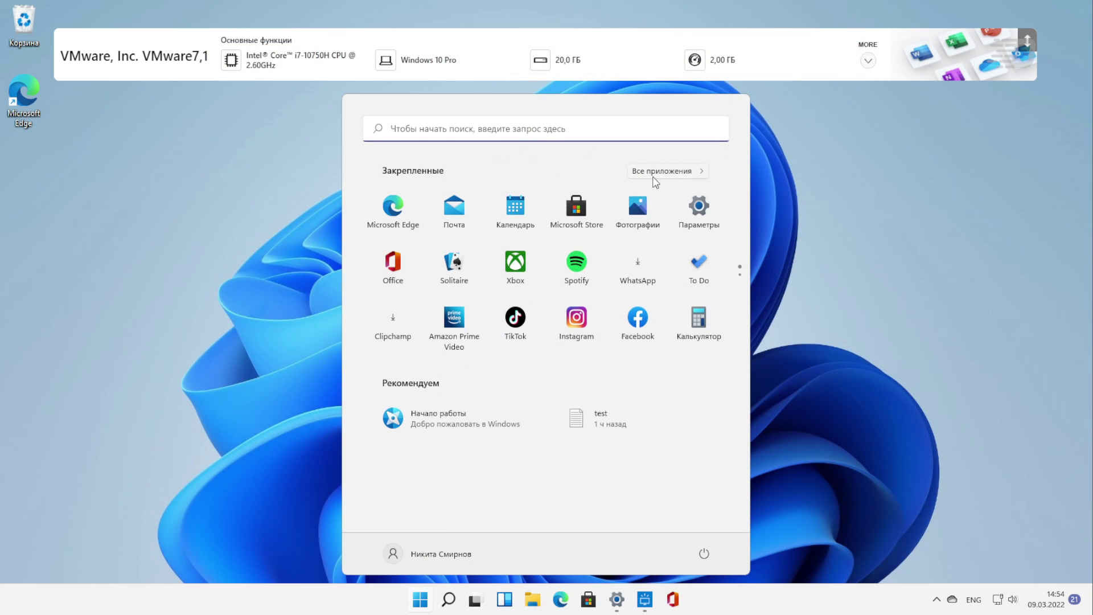
Launch the retail demo preparation app from the full apps list
left_click(654, 171)
scroll(521, 393, "down", 15)
left_click(529, 259)
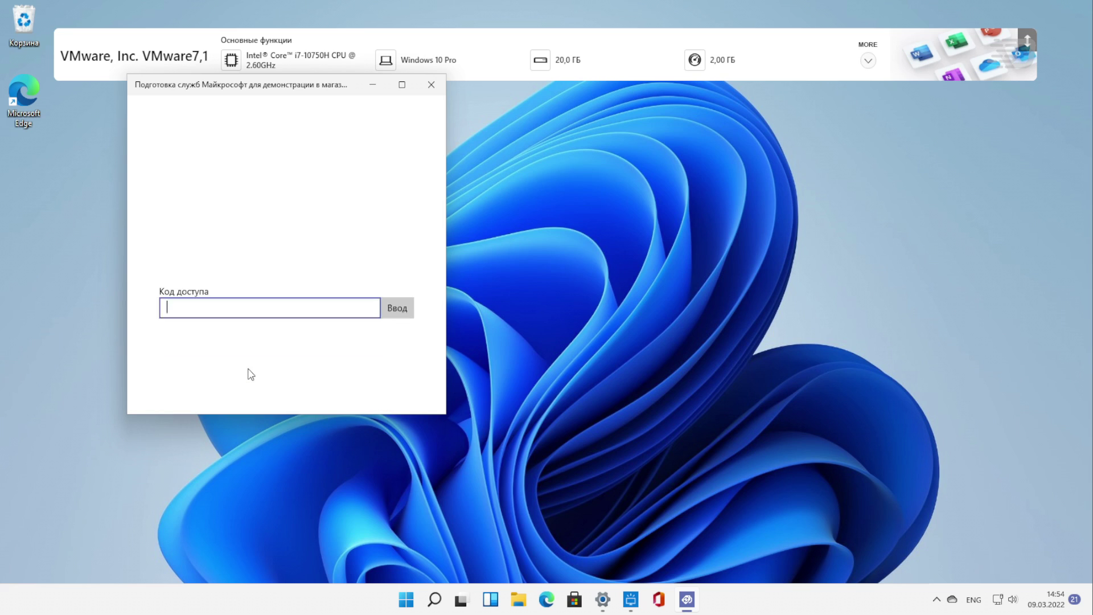
Enter the access code, then remove RDX via its advanced options and confirm turning off retail demo mode
type("admin")
key("Return")
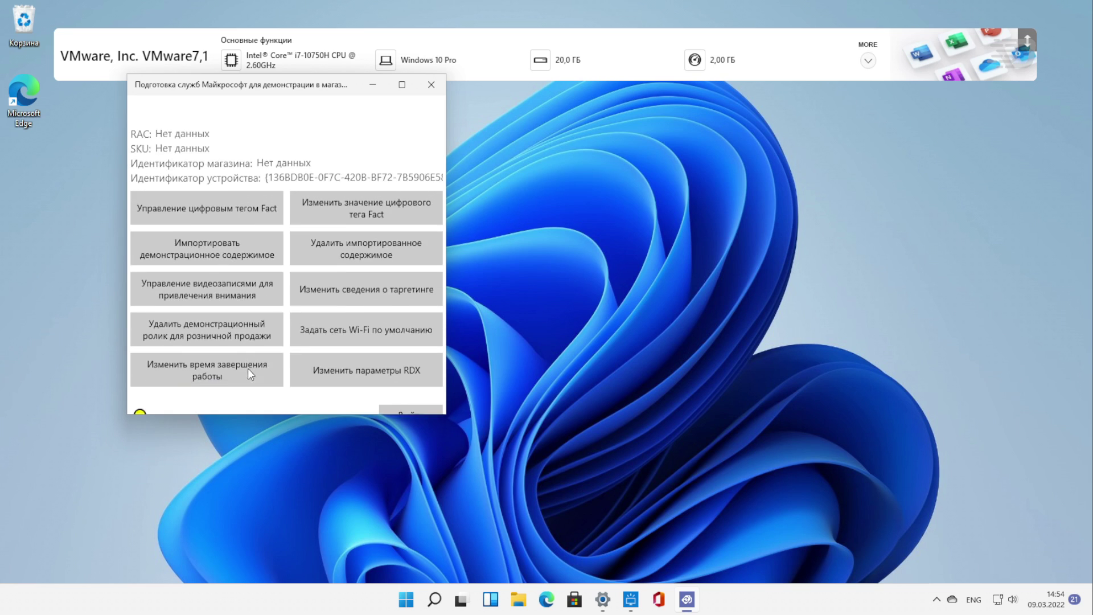
left_click(367, 356)
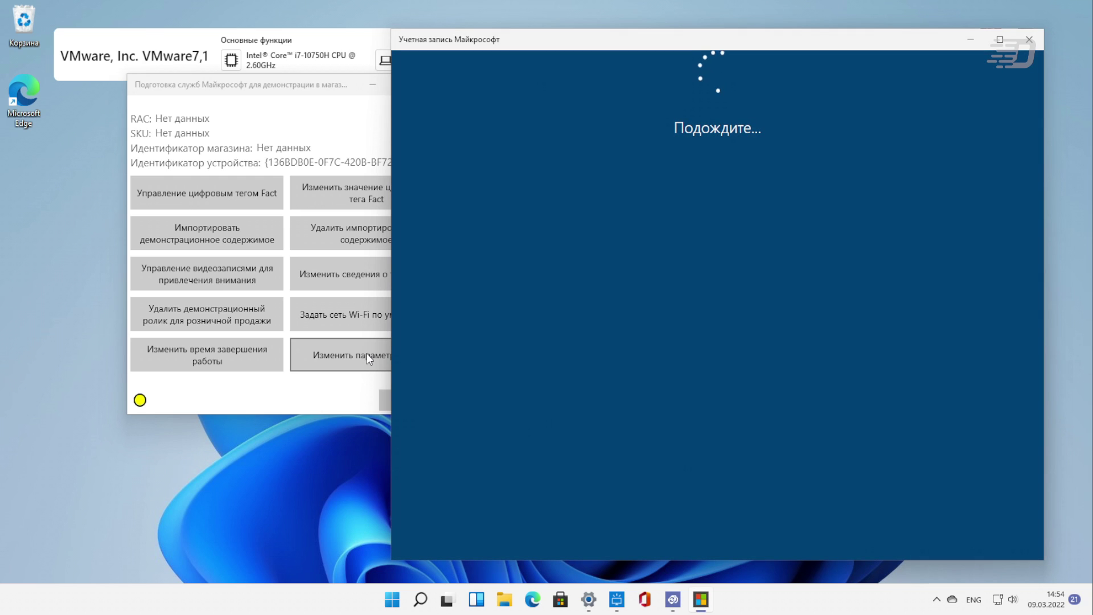
left_click(813, 526)
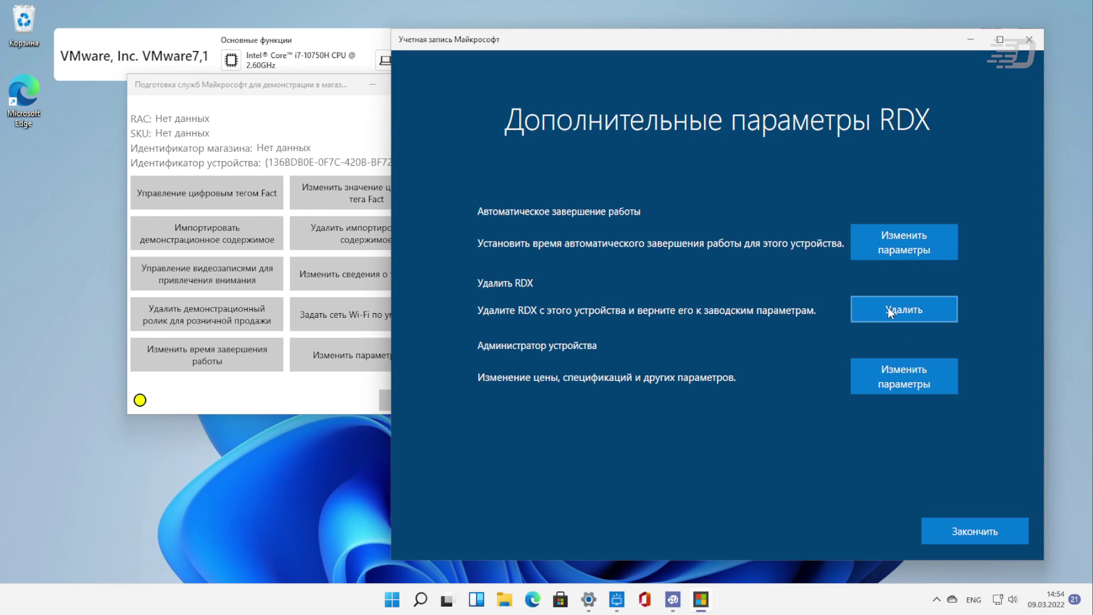
left_click(886, 307)
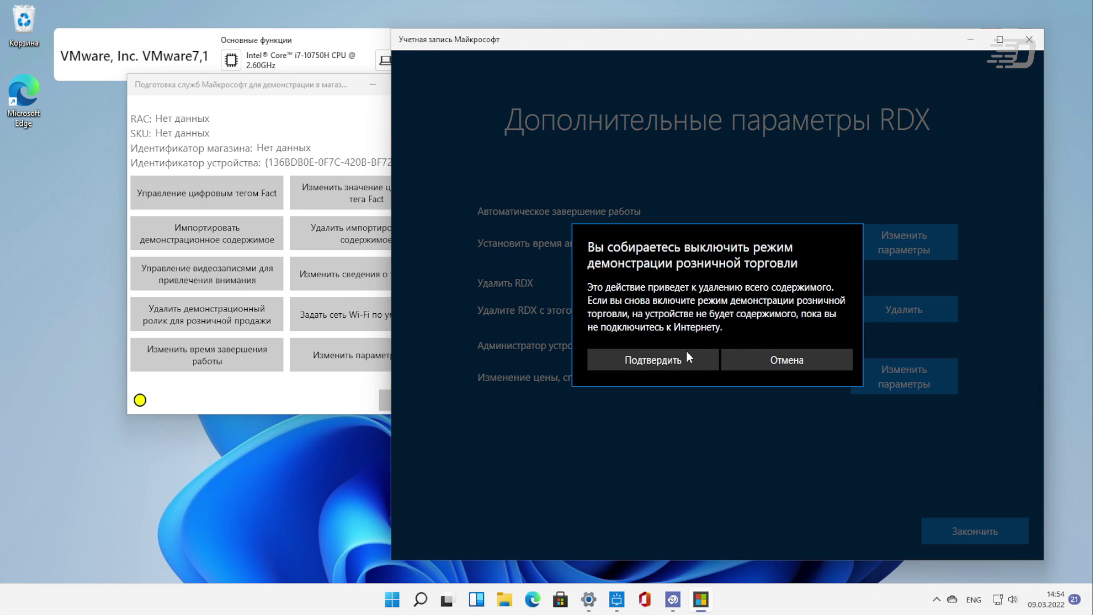
left_click(679, 361)
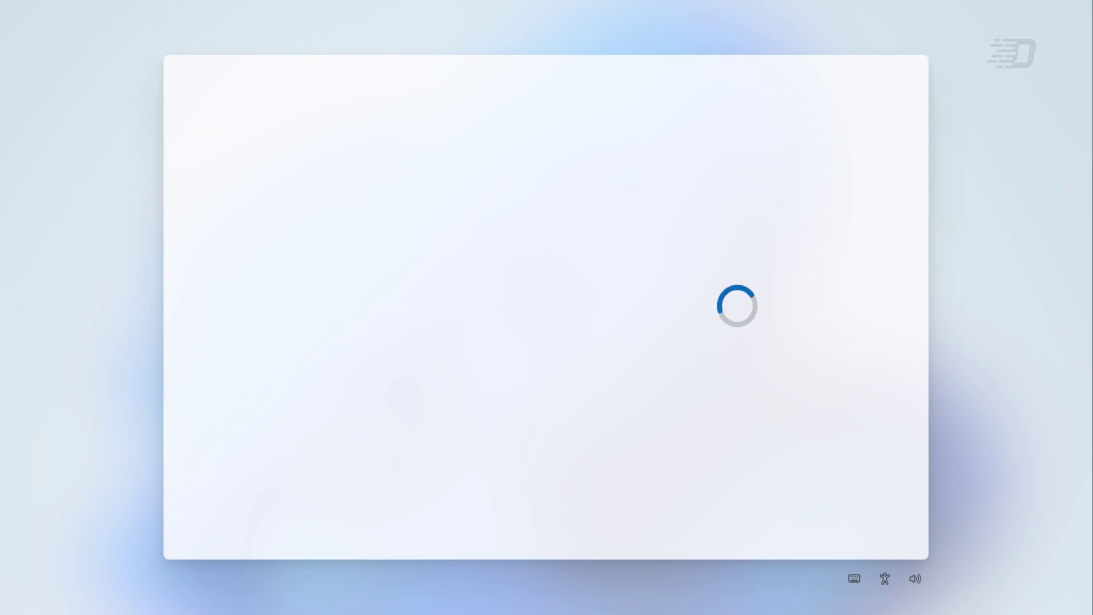
Confirm Россия as the region and accept the licence agreement
left_click(850, 518)
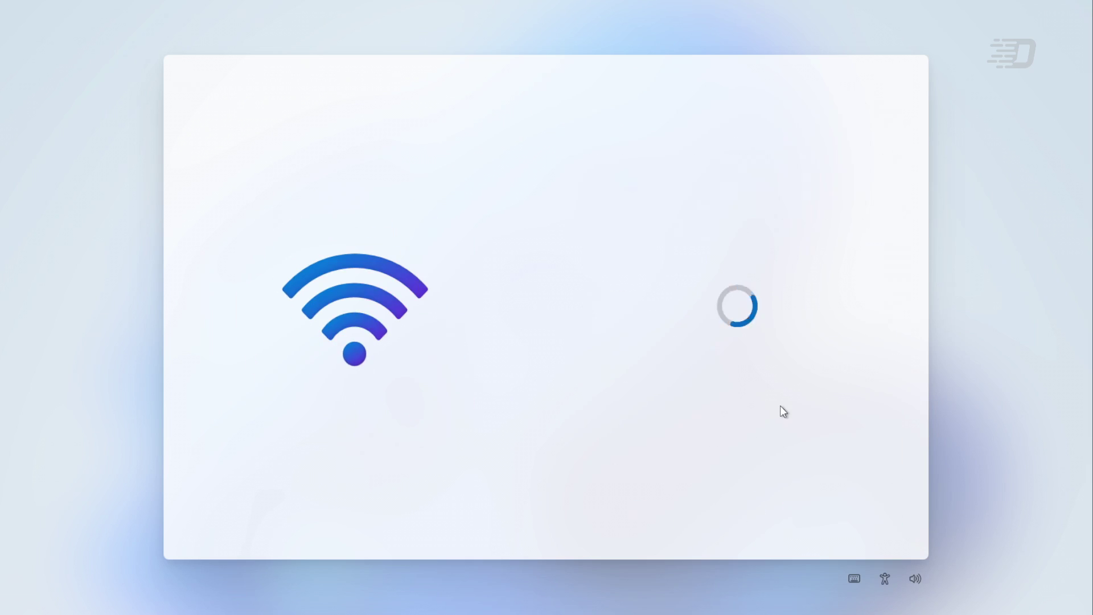
scroll(791, 342, "down", 10)
scroll(799, 337, "down", 15)
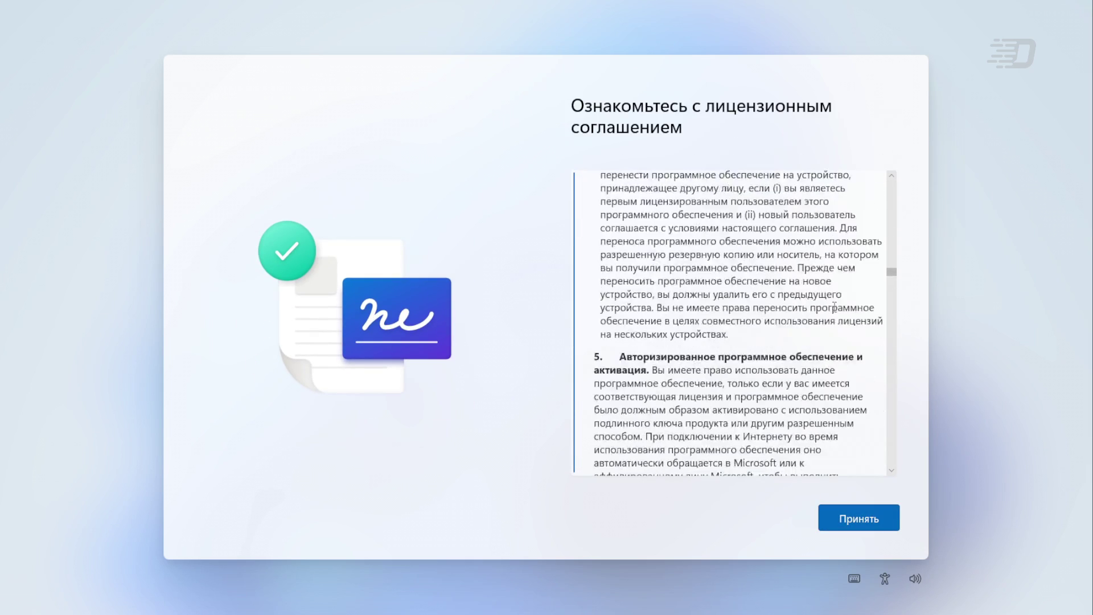
left_click(858, 518)
Enter the user's name and accept the privacy settings
type("Daniel")
key("Return")
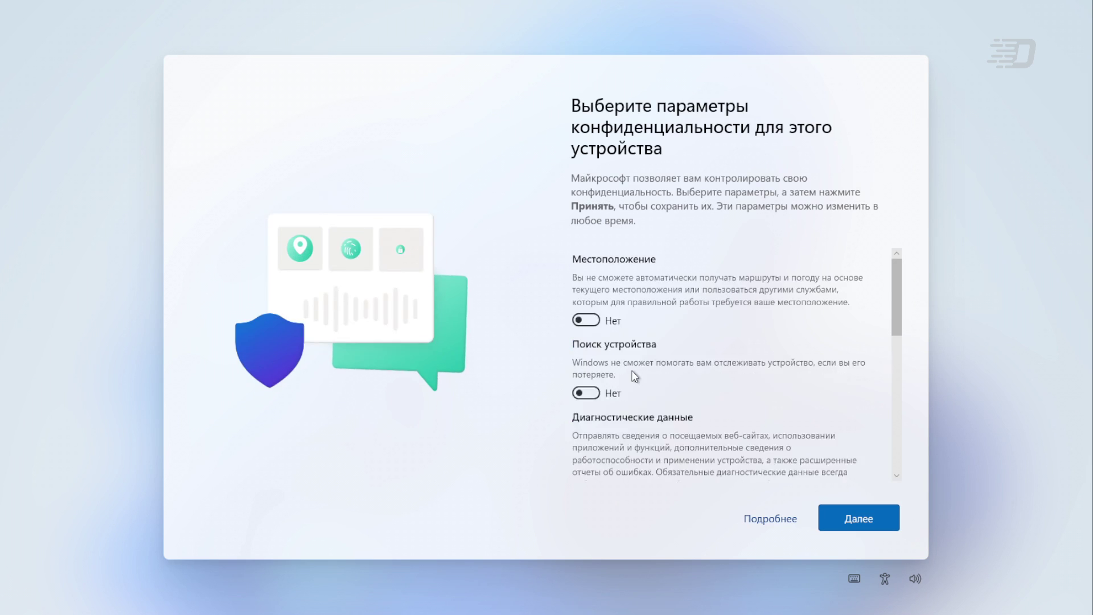
scroll(631, 370, "down", 10)
key("Return")
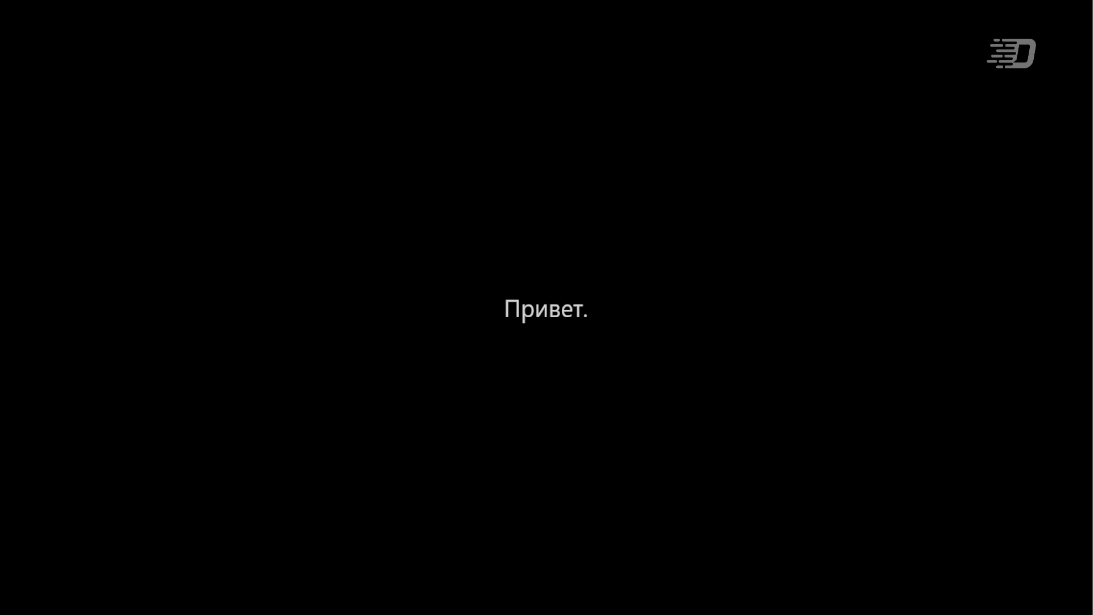